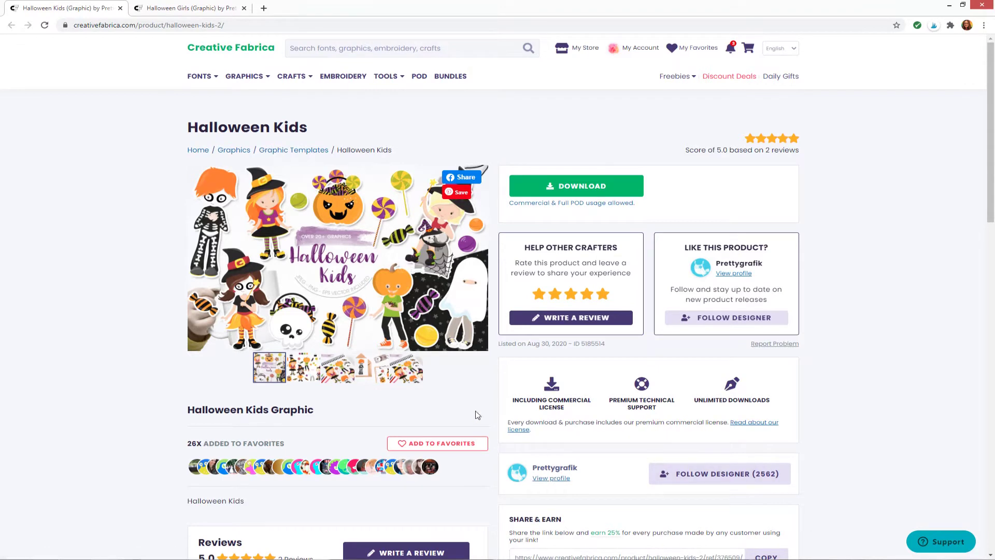
# Step: Switch to the Halloween Girls product page and view the second preview image of its patterns
pyautogui.click(169, 6)
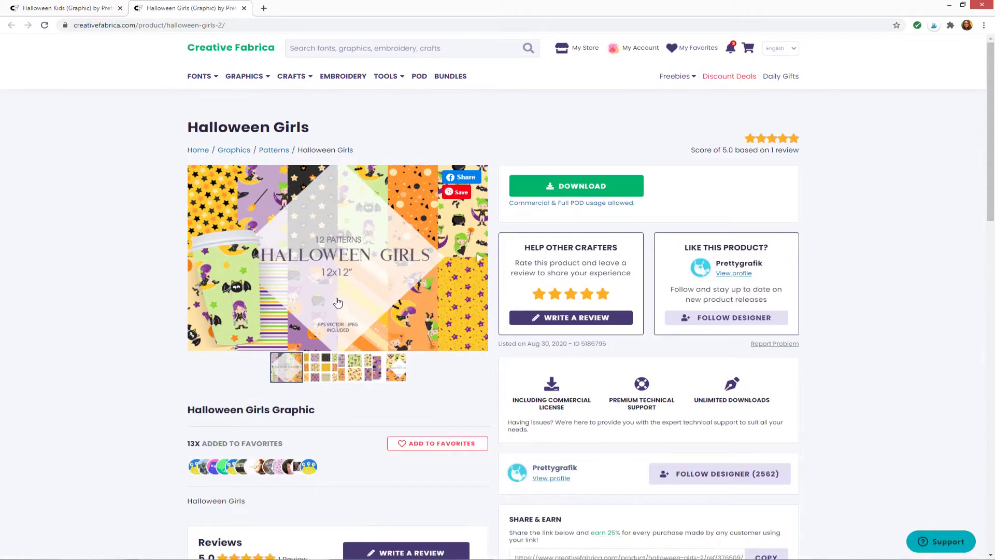
pyautogui.click(328, 378)
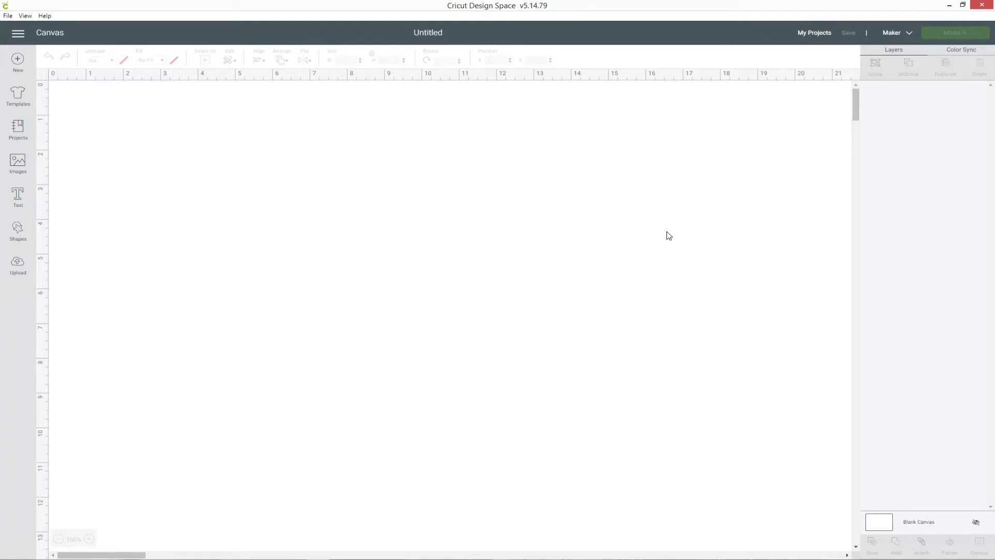
# Step: Insert a square on the blank Cricut Design Space canvas and unlock its proportions
pyautogui.click(24, 235)
pyautogui.click(63, 163)
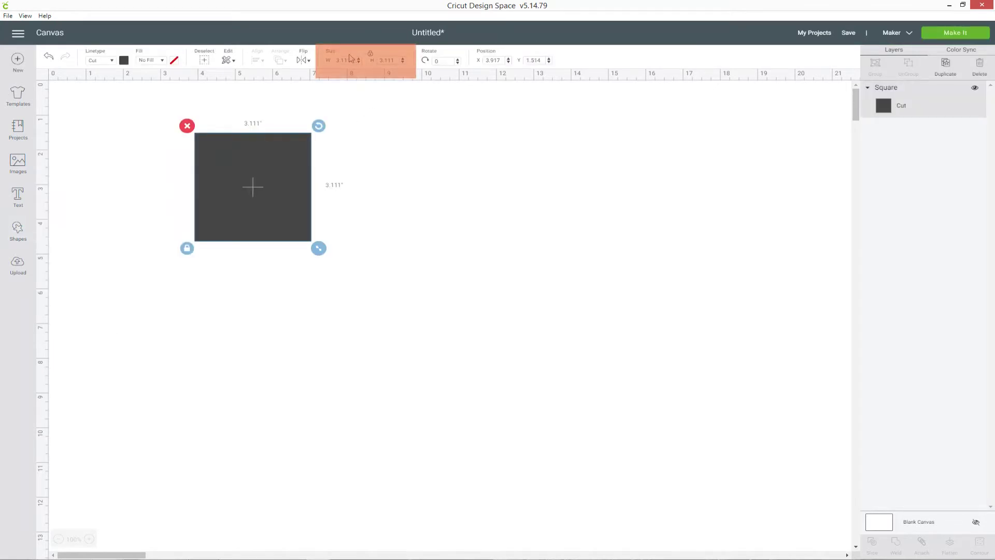
pyautogui.click(373, 62)
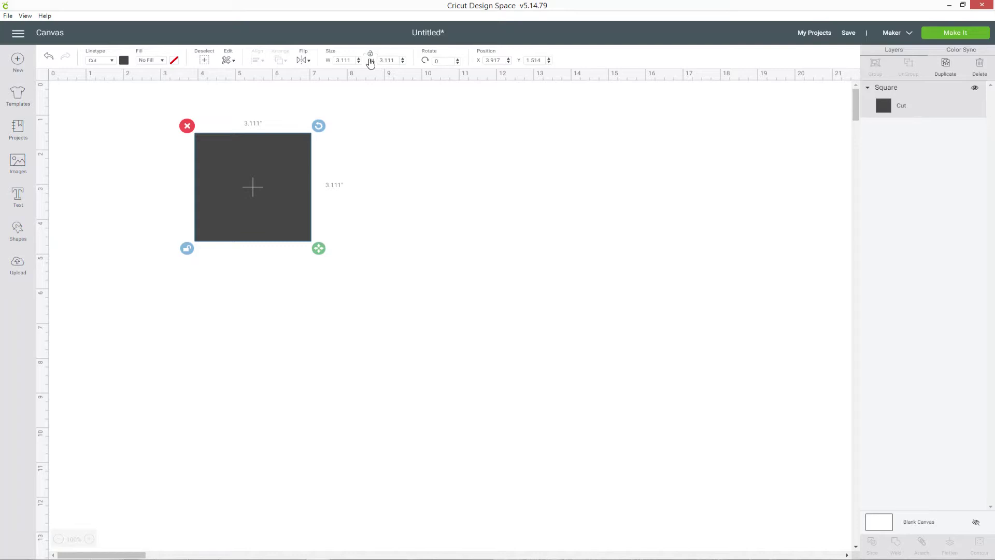
# Step: Set the Design Space units to Metric
pyautogui.click(14, 36)
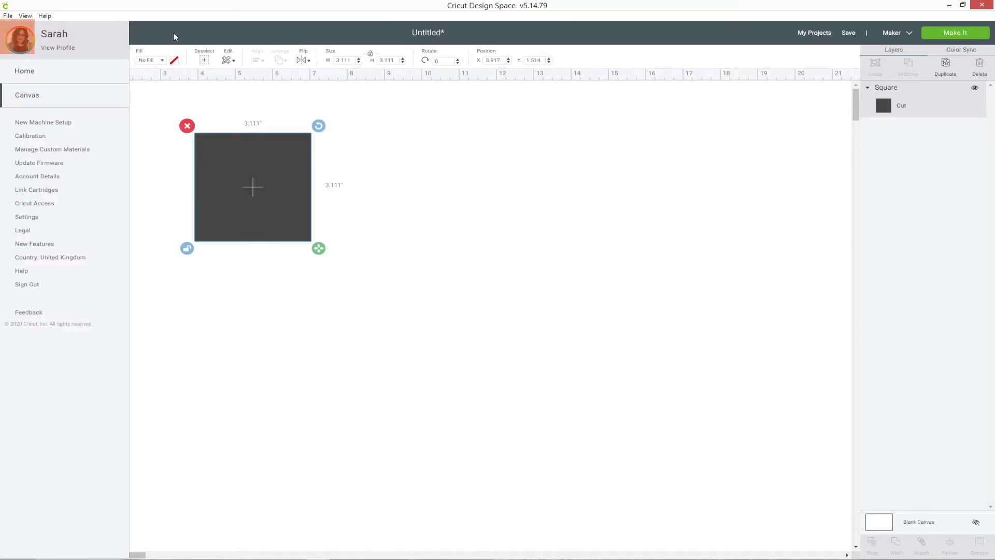
pyautogui.click(174, 37)
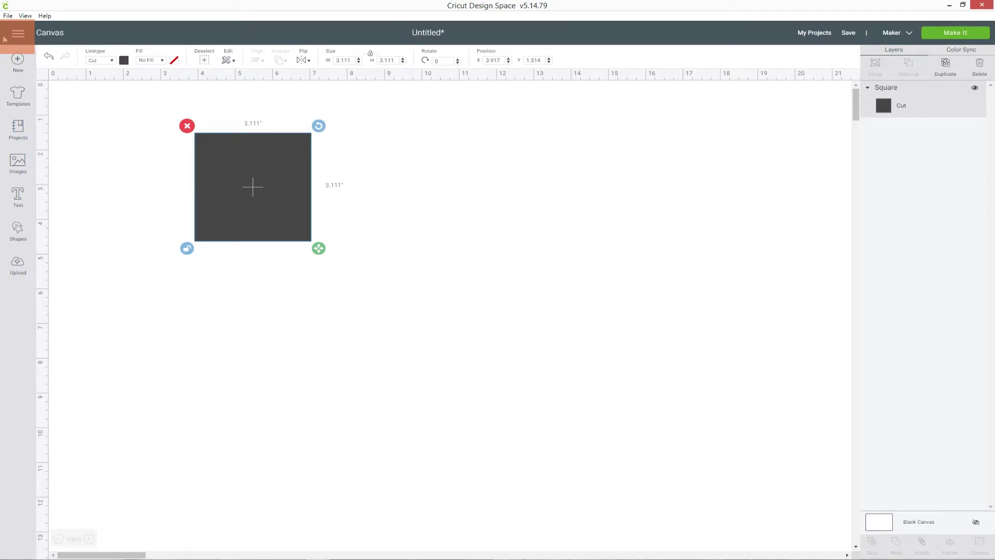
pyautogui.click(18, 35)
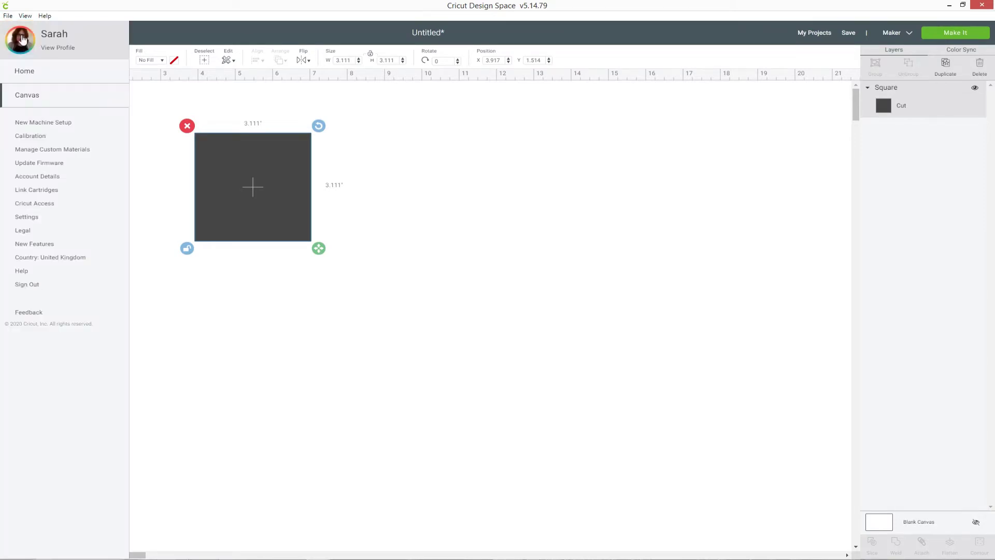
pyautogui.click(32, 217)
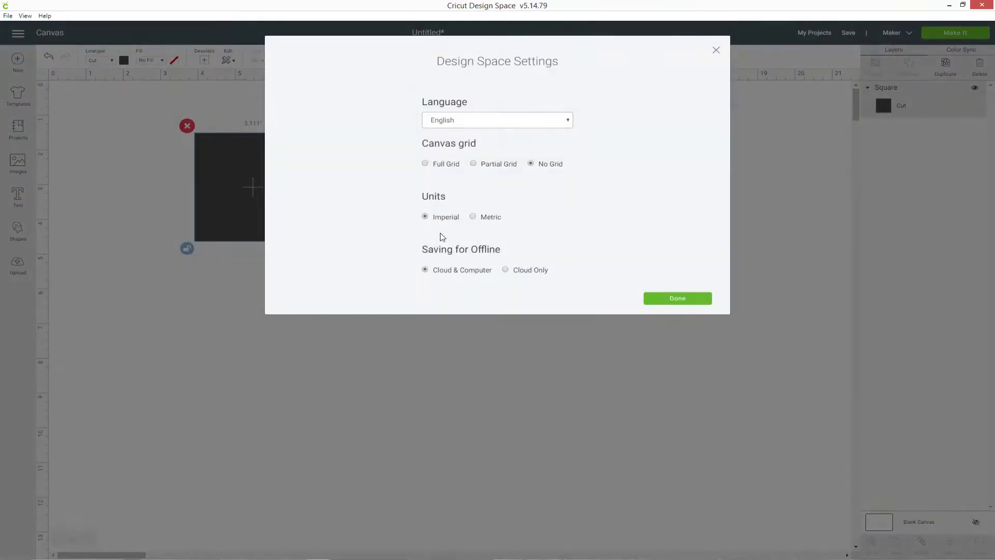
pyautogui.click(487, 221)
pyautogui.click(666, 298)
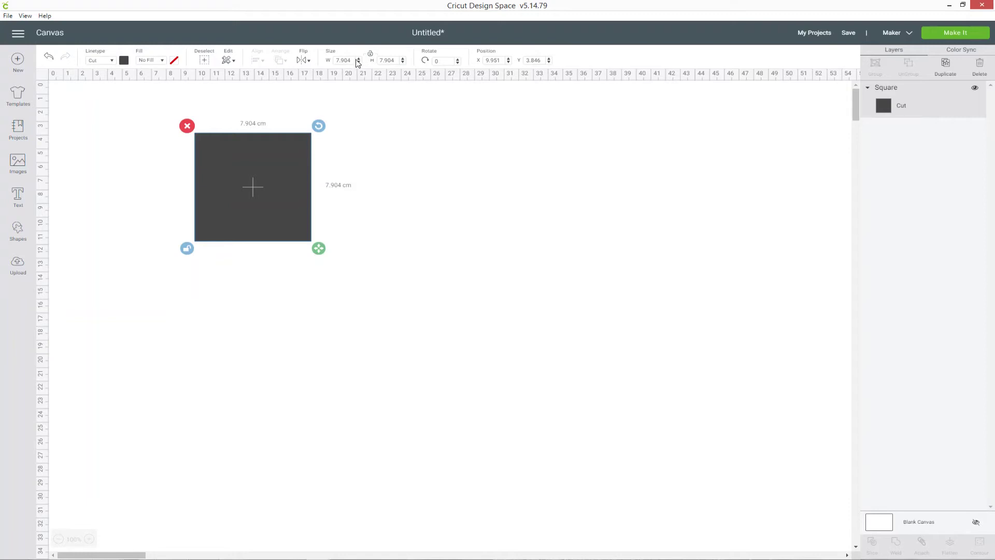
# Step: Resize the square to 10 cm wide and 14 cm high
pyautogui.moveTo(352, 61); pyautogui.dragTo(329, 61)
pyautogui.write('10')
pyautogui.moveTo(394, 61); pyautogui.dragTo(378, 62)
pyautogui.write('14')
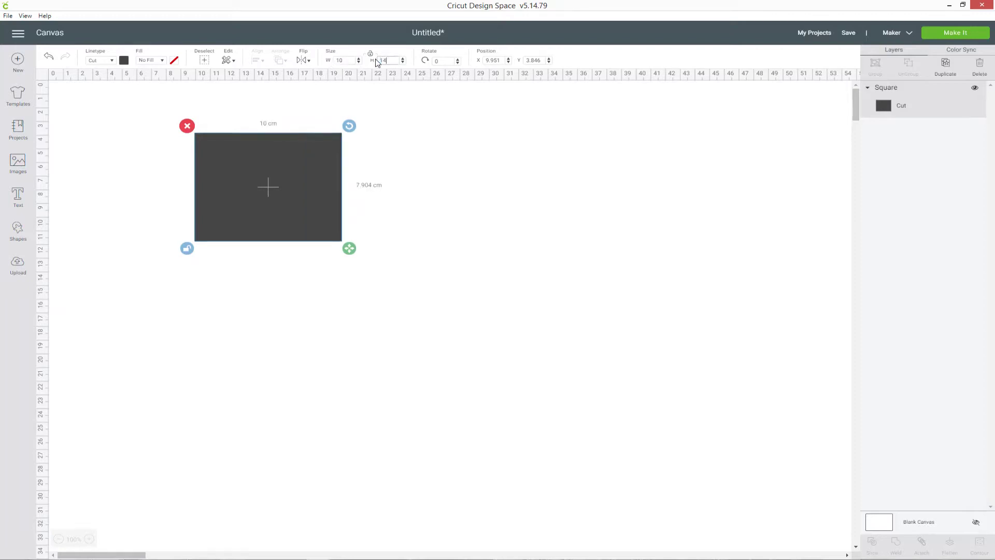
pyautogui.press('Return')
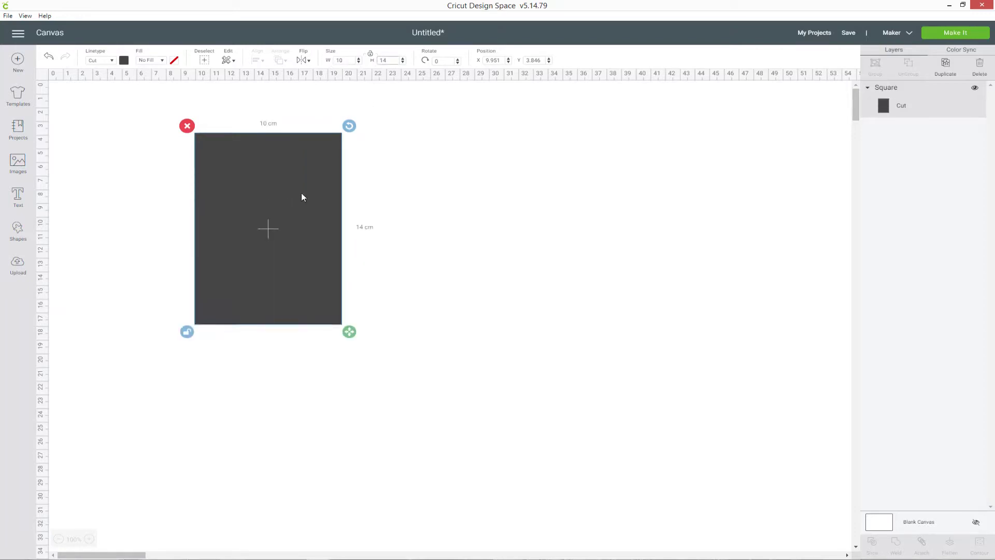
pyautogui.click(420, 184)
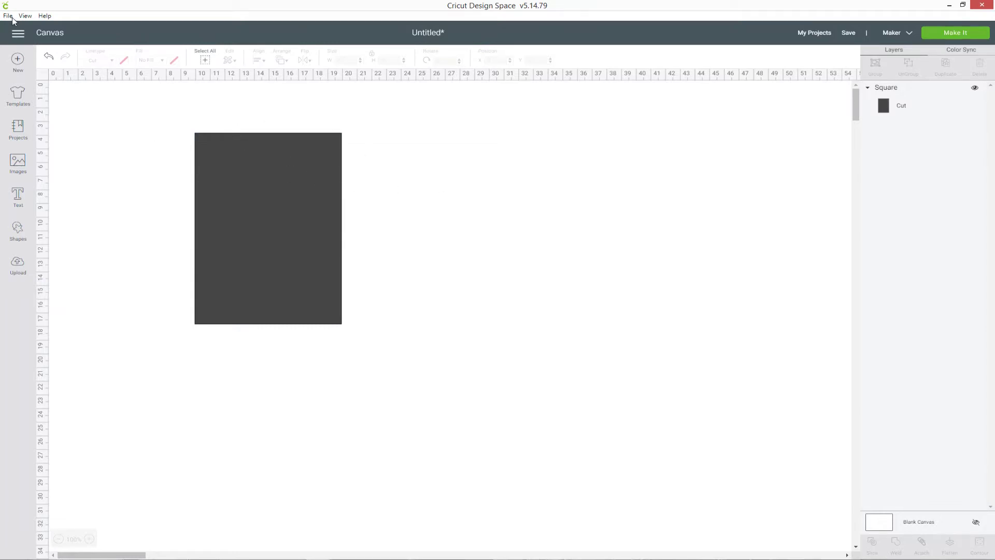
# Step: Set the Design Space units to Imperial
pyautogui.click(18, 33)
pyautogui.click(46, 218)
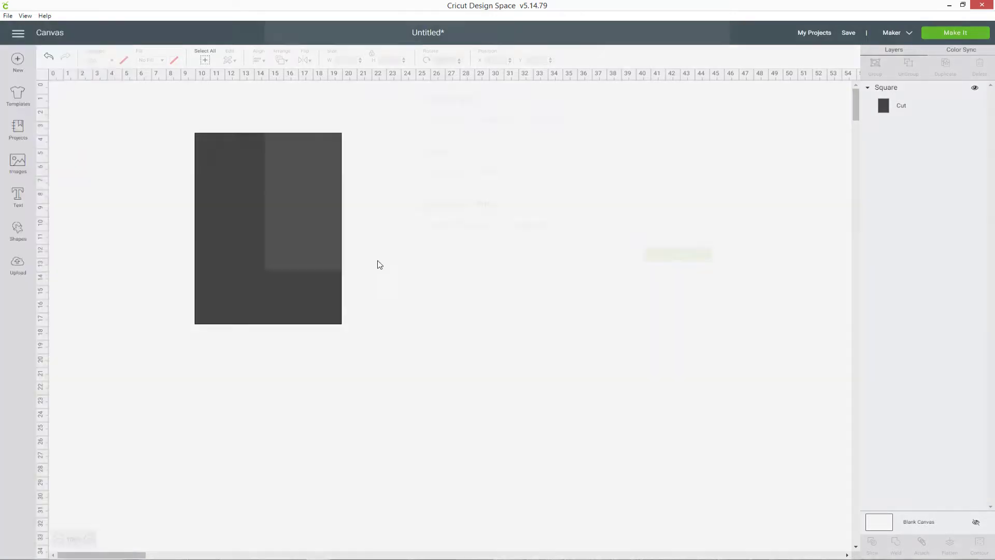
pyautogui.click(449, 221)
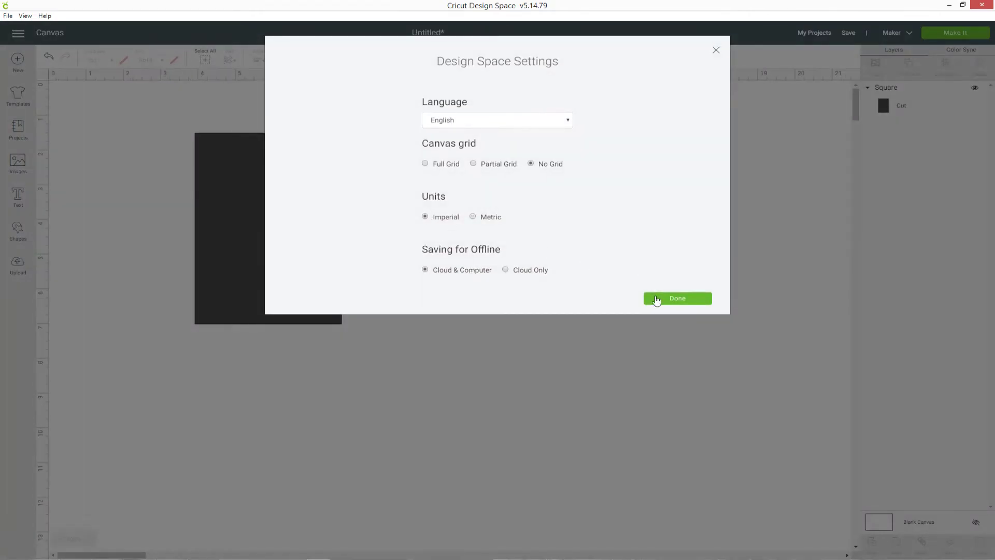
pyautogui.click(655, 299)
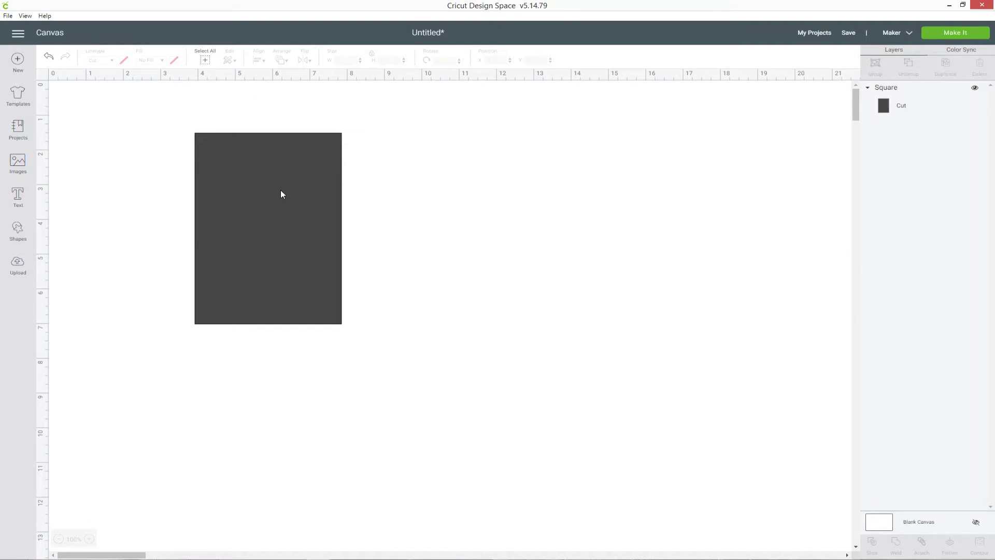
# Step: Move the rectangle to about X 3.278, Y 0.995 and change its material color to black
pyautogui.click(281, 195)
pyautogui.click(89, 540)
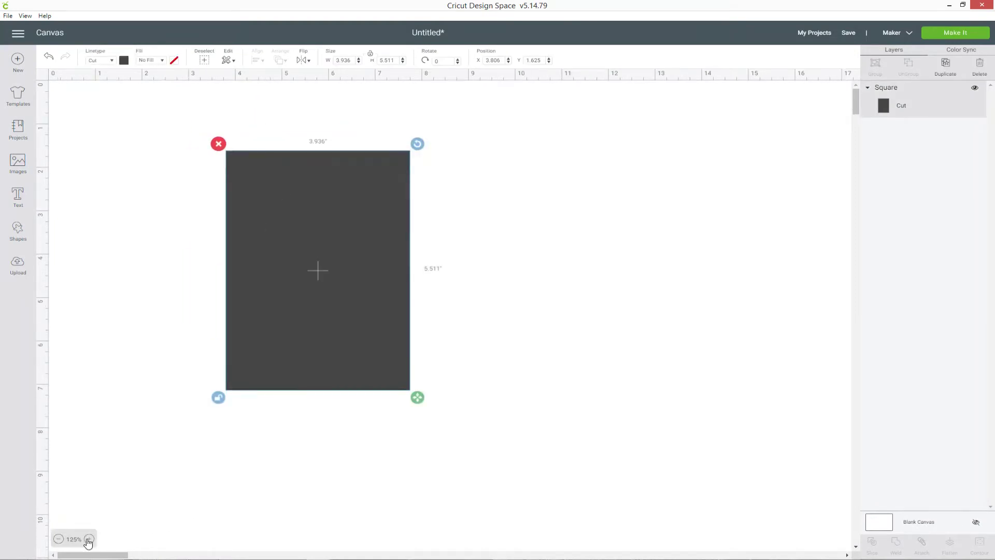
pyautogui.click(89, 539)
pyautogui.moveTo(443, 210); pyautogui.dragTo(414, 176)
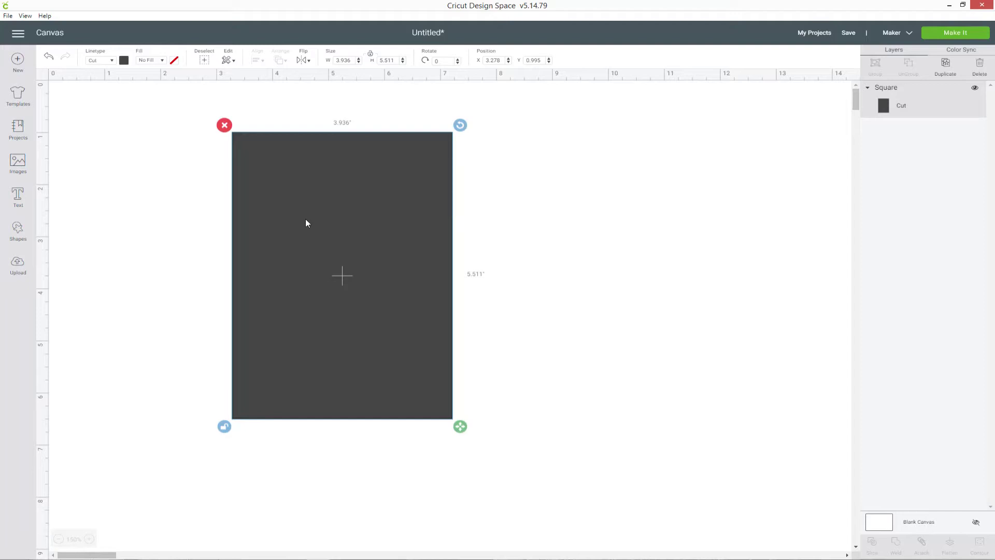
pyautogui.click(124, 60)
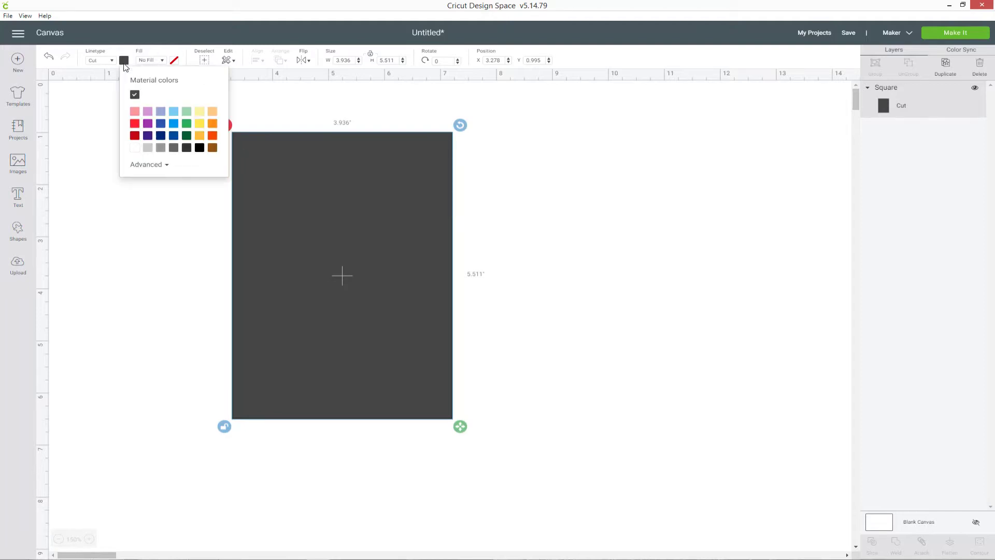
pyautogui.click(199, 148)
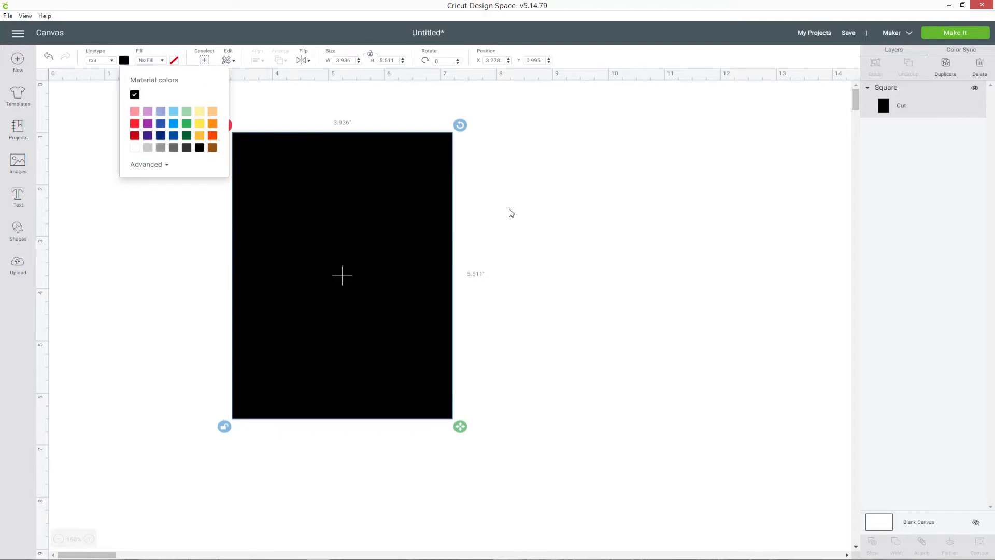
# Step: Duplicate the black rectangle, lay the copy over the original and shrink it to about 3.722 by 5.233 inches
pyautogui.rightClick(391, 199)
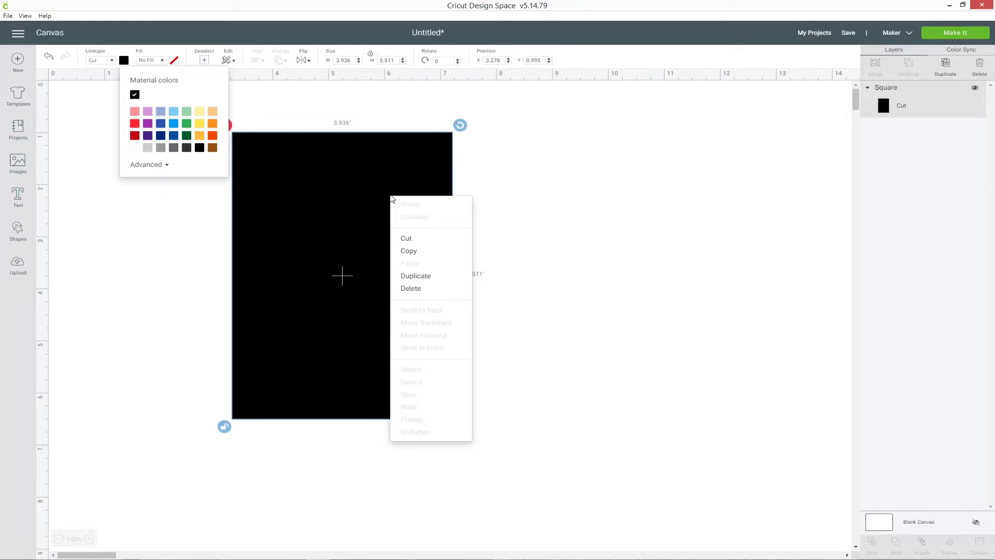
pyautogui.click(443, 276)
pyautogui.moveTo(411, 240); pyautogui.dragTo(403, 228)
pyautogui.moveTo(480, 440); pyautogui.dragTo(453, 414)
pyautogui.moveTo(406, 349); pyautogui.dragTo(395, 342)
pyautogui.moveTo(448, 414); pyautogui.dragTo(456, 421)
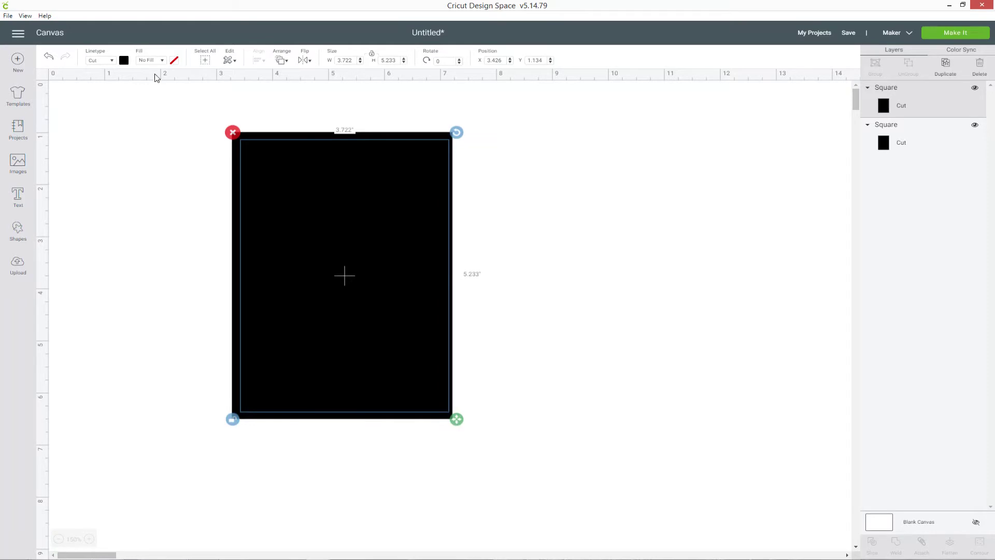
# Step: Color the smaller rectangle white and adjust it to about 3.743 by 5.362 inches inside the black one
pyautogui.click(123, 60)
pyautogui.click(134, 148)
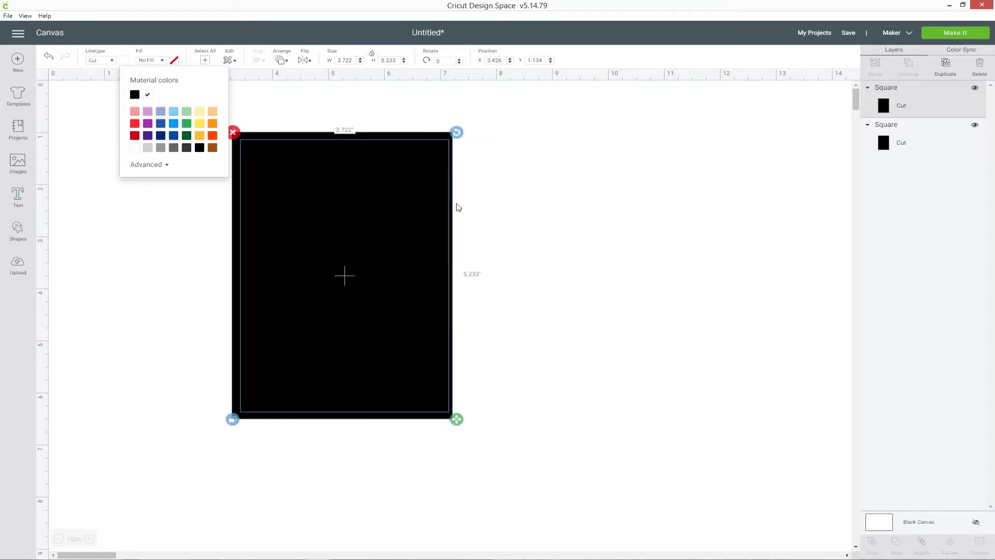
pyautogui.moveTo(412, 195); pyautogui.dragTo(413, 195)
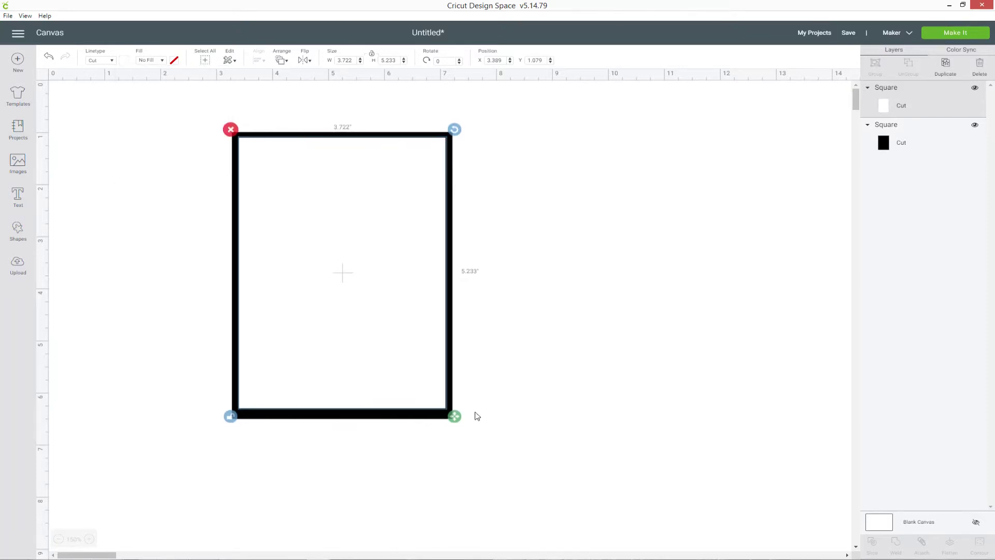
pyautogui.moveTo(461, 418); pyautogui.dragTo(462, 420)
pyautogui.click(511, 415)
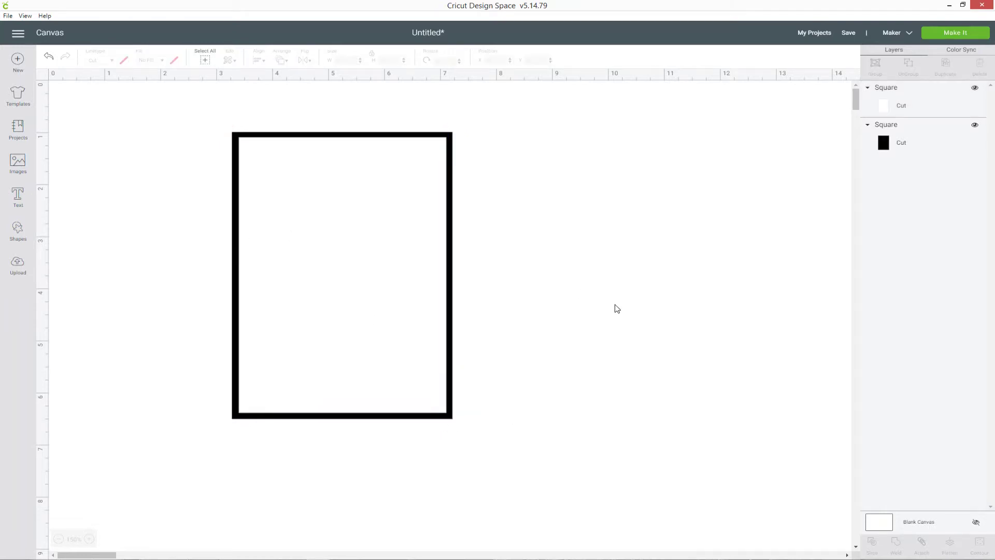
# Step: Center the white and black rectangles on each other, both horizontally and vertically
pyautogui.moveTo(175, 95); pyautogui.dragTo(562, 474)
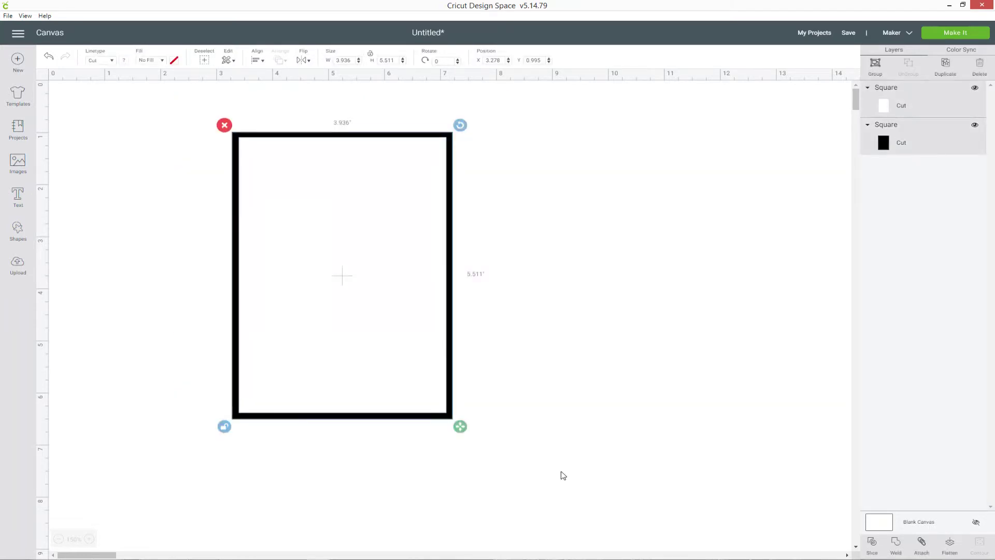
pyautogui.click(262, 66)
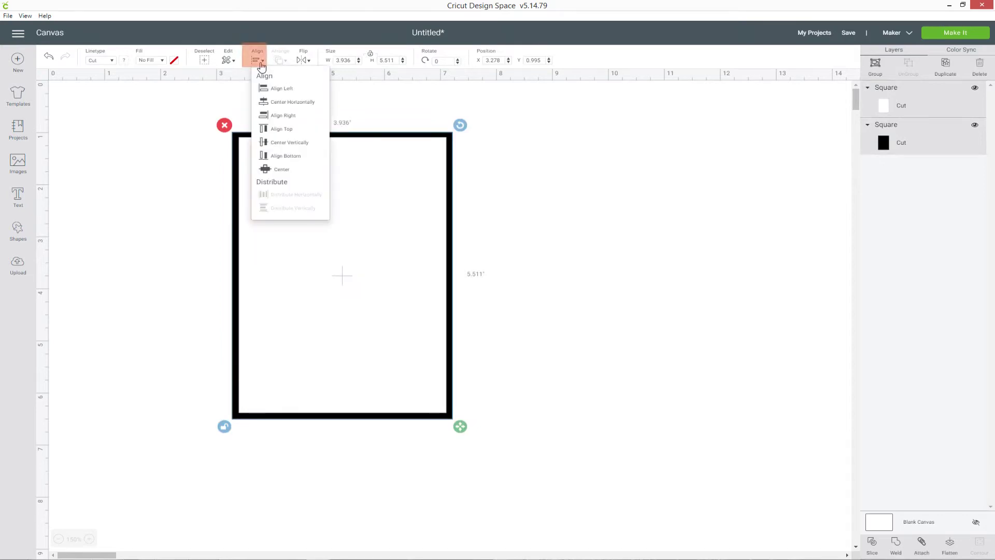
pyautogui.click(278, 172)
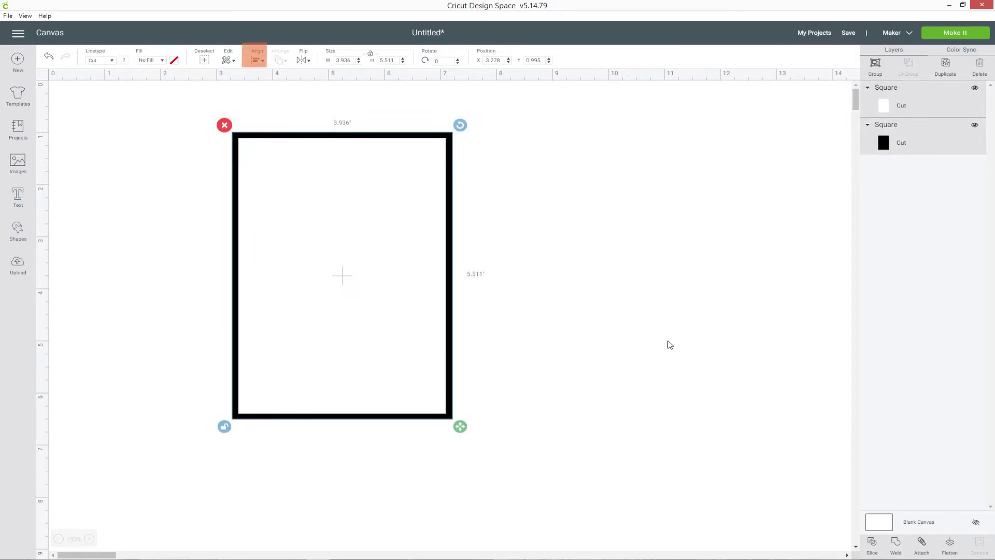
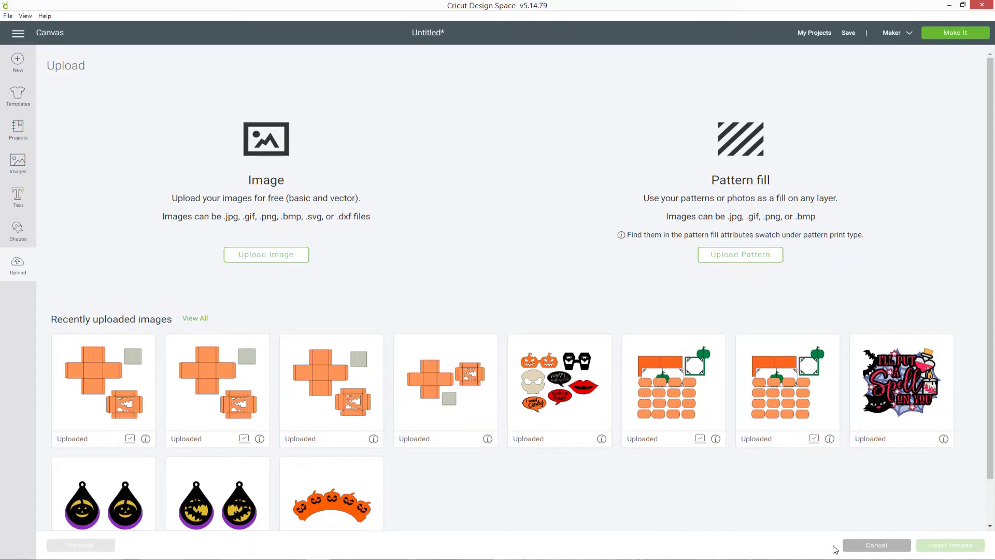
# Step: Give the white inner rectangle a Print fill using the yellow pattern with purple stars
pyautogui.click(876, 545)
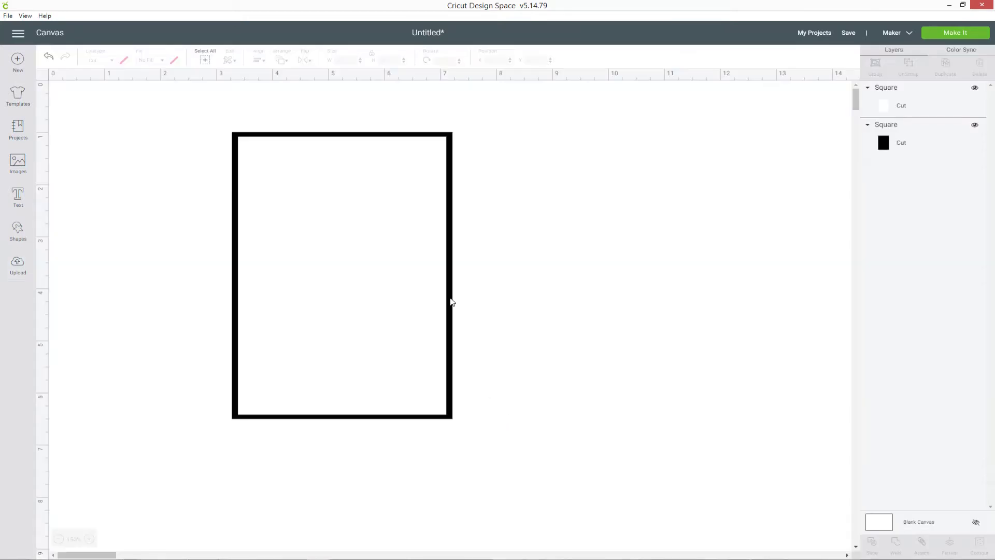
pyautogui.click(377, 209)
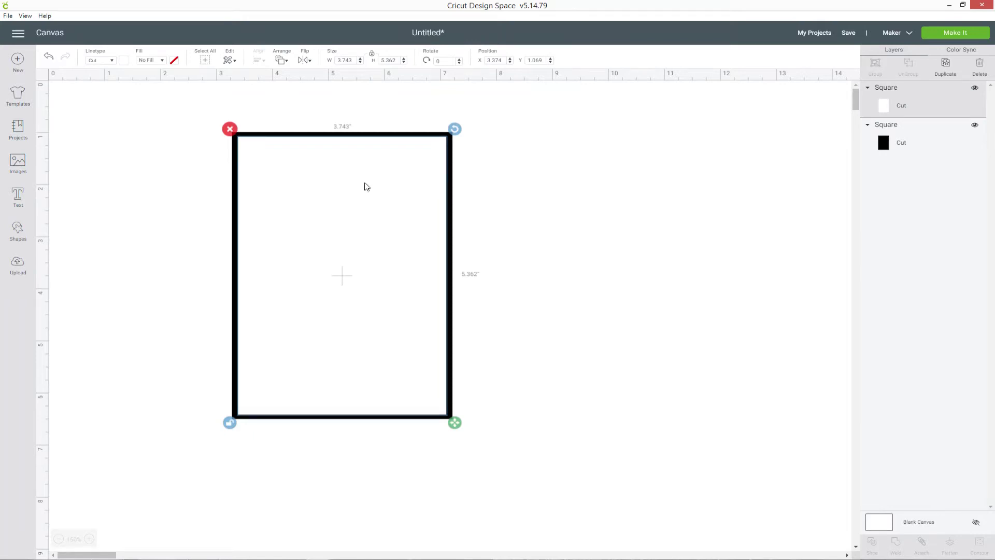
pyautogui.click(152, 62)
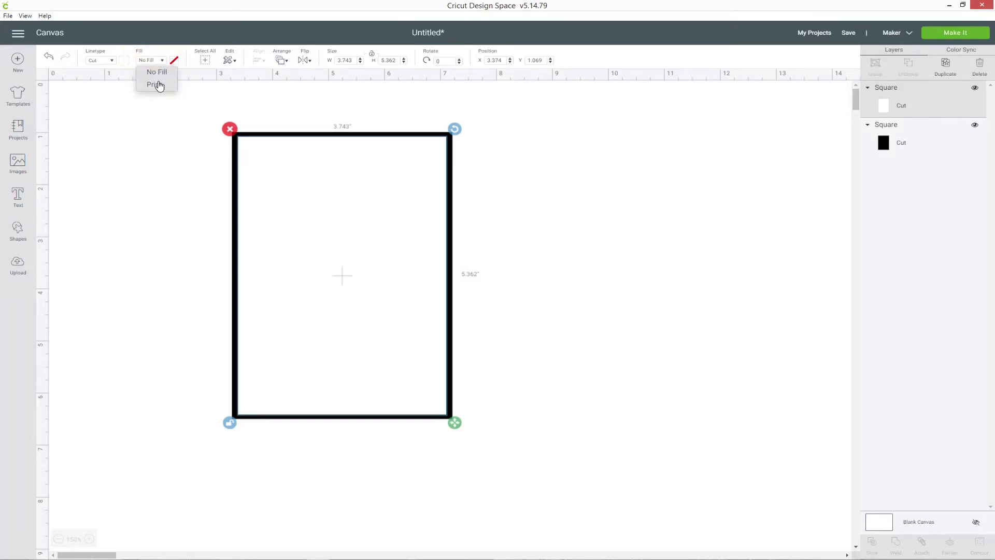
pyautogui.click(155, 85)
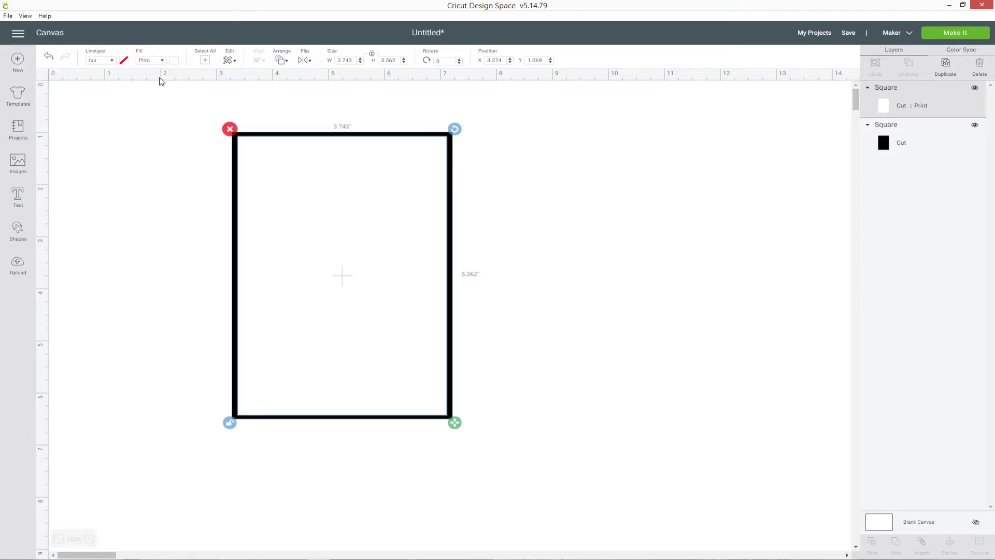
pyautogui.click(175, 62)
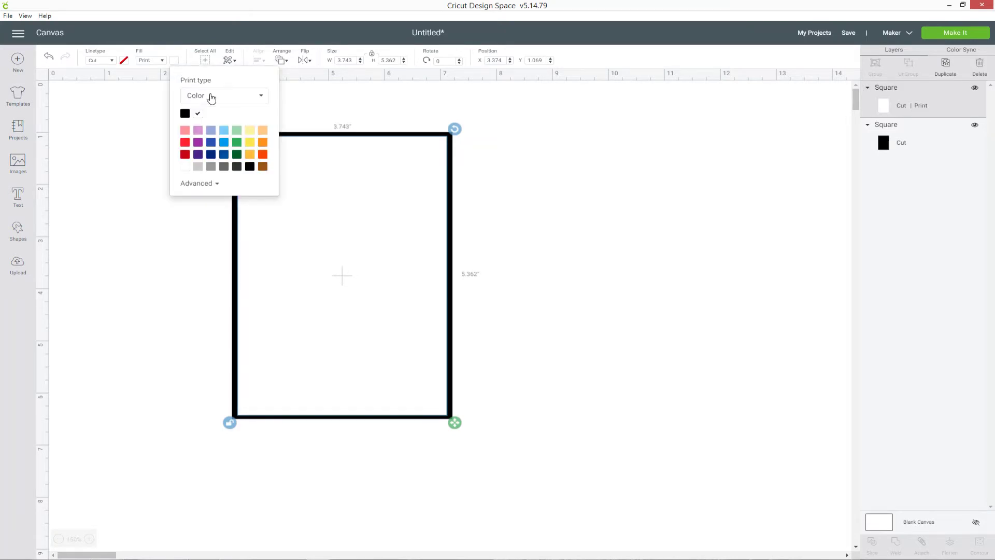
pyautogui.click(212, 97)
pyautogui.click(215, 129)
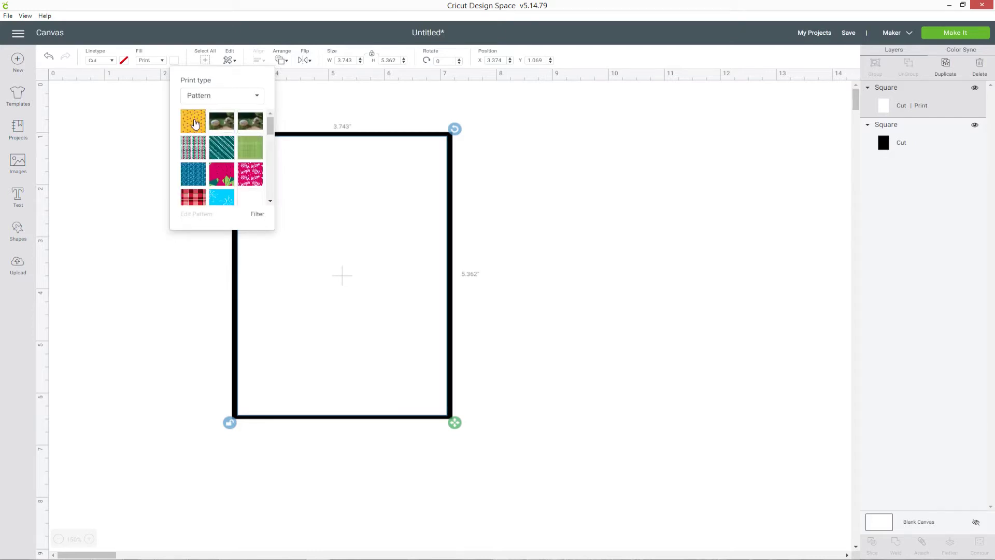
pyautogui.click(195, 123)
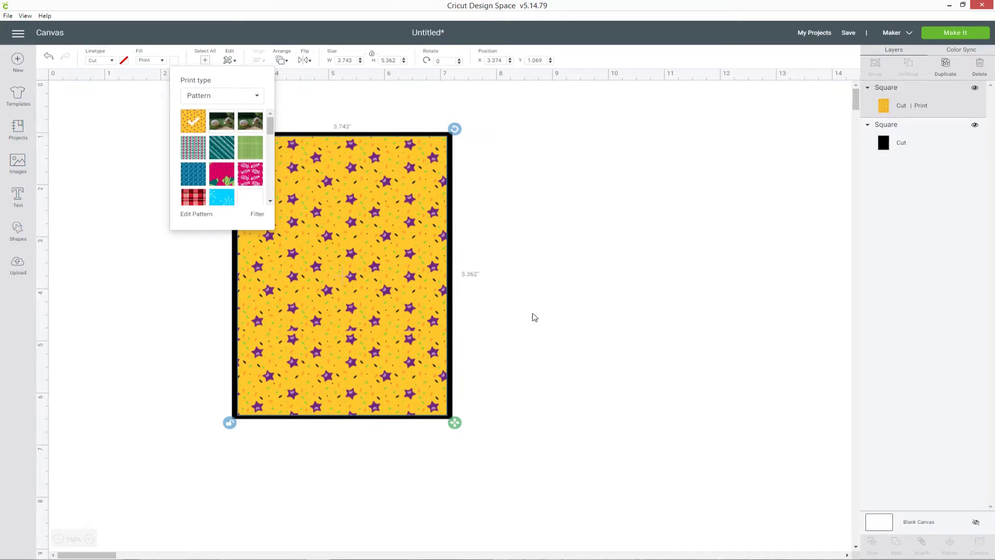
# Step: Set the scale of the yellow star pattern to 90 in the pattern settings
pyautogui.click(197, 215)
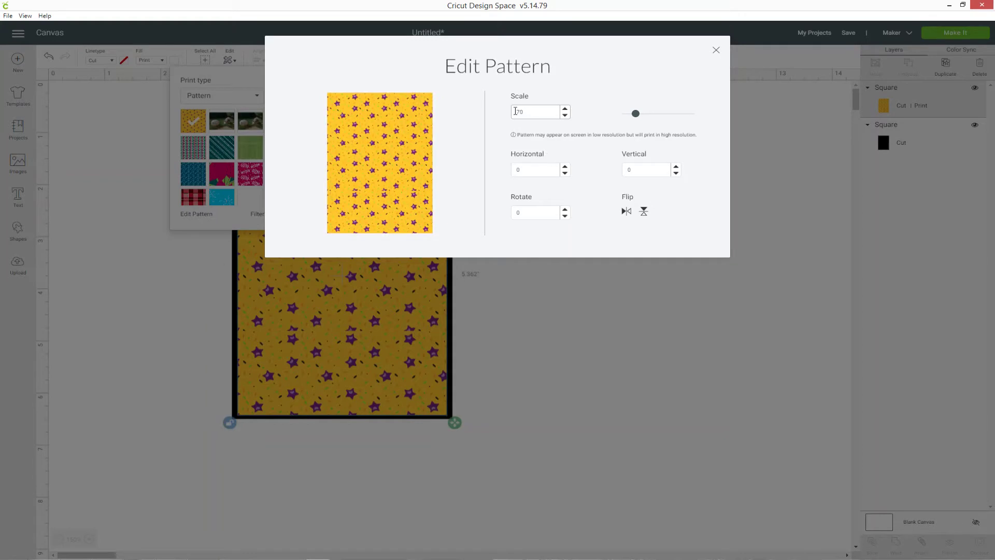
pyautogui.moveTo(522, 111); pyautogui.dragTo(502, 113)
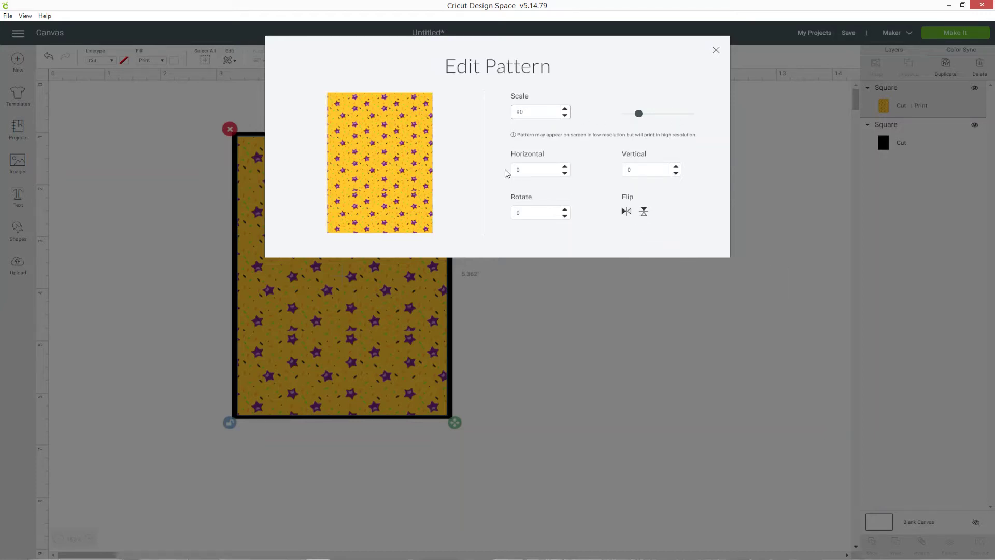
pyautogui.press('Escape')
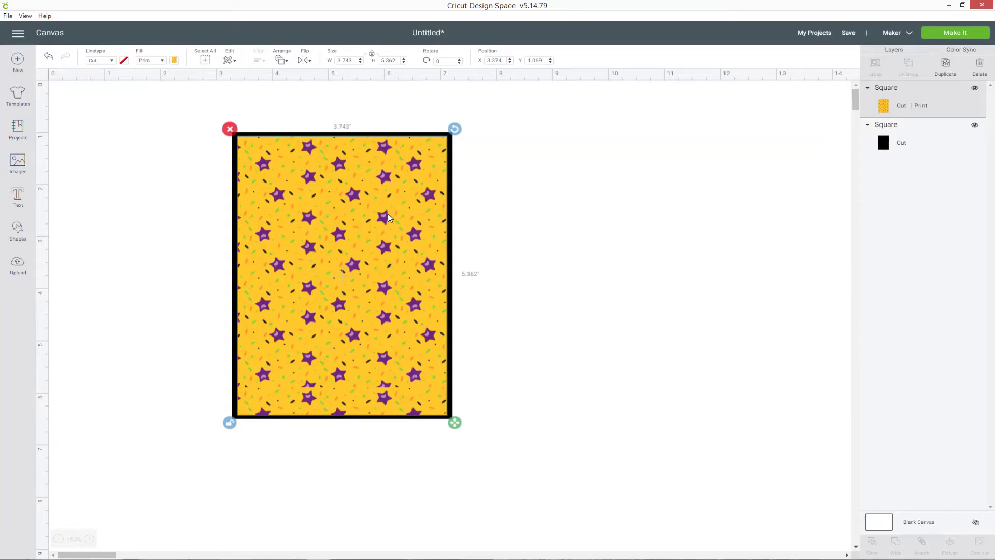
# Step: Add a black rectangle about 3.352 by 2.148 inches over the upper part of the patterned panel
pyautogui.click(18, 229)
pyautogui.click(62, 171)
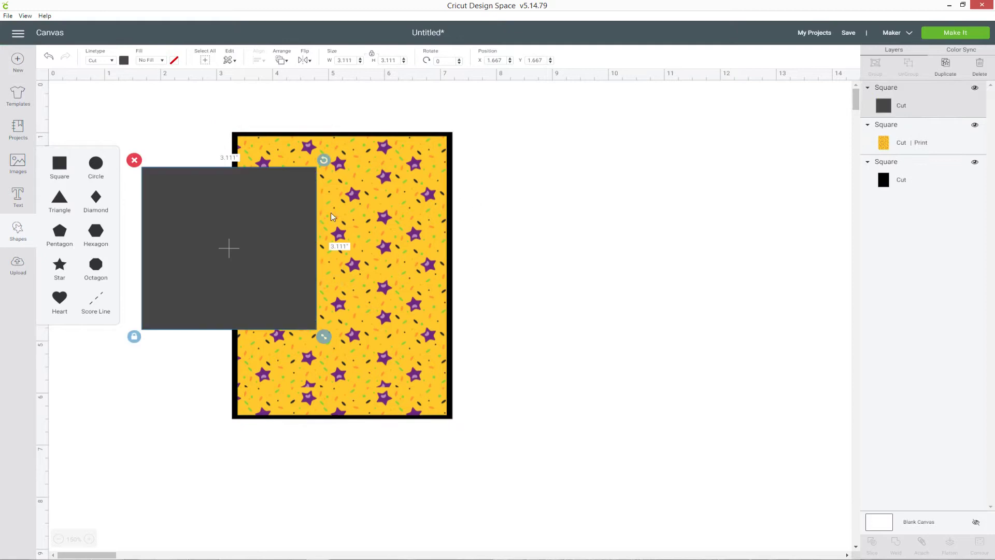
pyautogui.moveTo(231, 247); pyautogui.dragTo(319, 239)
pyautogui.click(224, 328)
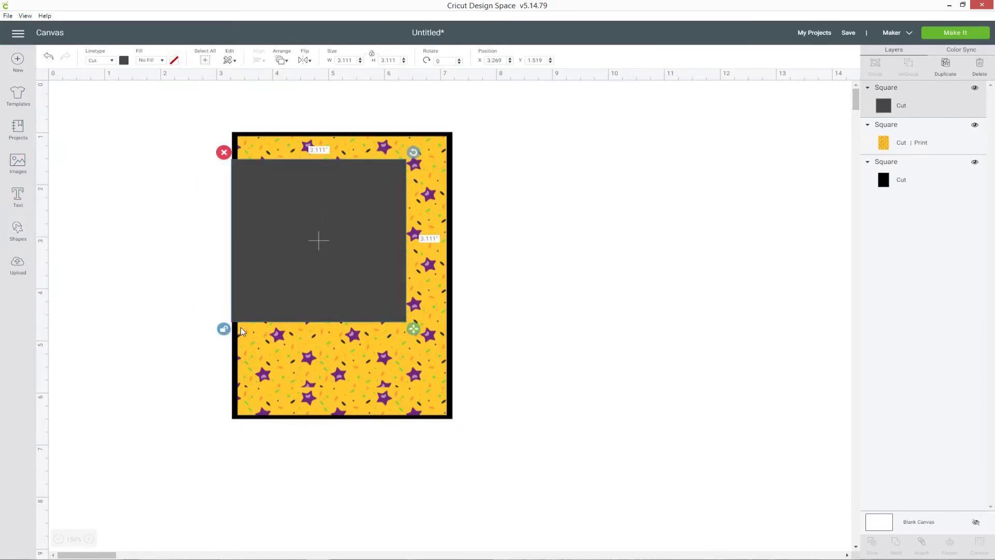
pyautogui.moveTo(413, 329); pyautogui.dragTo(436, 280)
pyautogui.moveTo(393, 252); pyautogui.dragTo(405, 243)
pyautogui.moveTo(451, 270)
pyautogui.mouseDown()
pyautogui.moveTo(433, 265)
pyautogui.moveTo(441, 270)
pyautogui.mouseUp()
pyautogui.moveTo(394, 234); pyautogui.dragTo(394, 244)
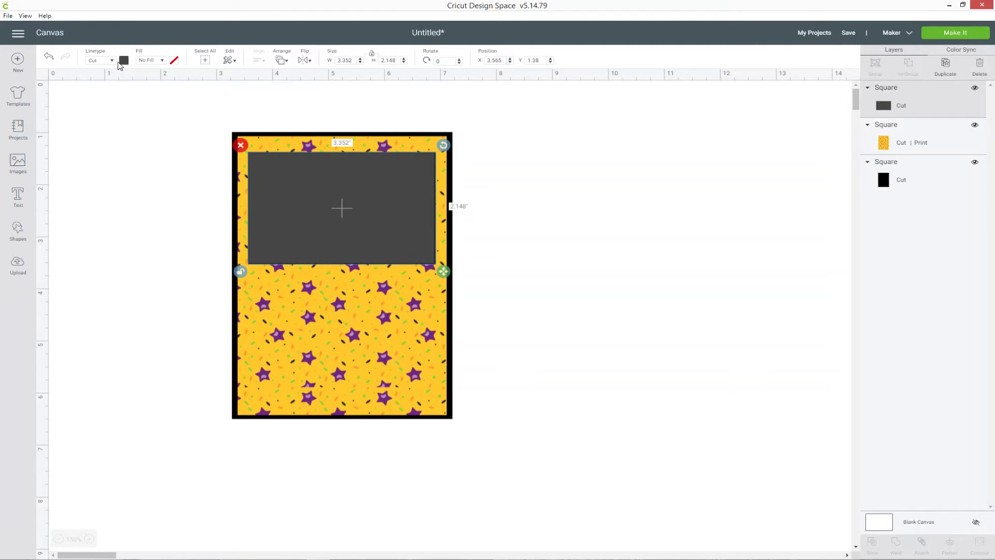
pyautogui.click(124, 60)
pyautogui.click(135, 95)
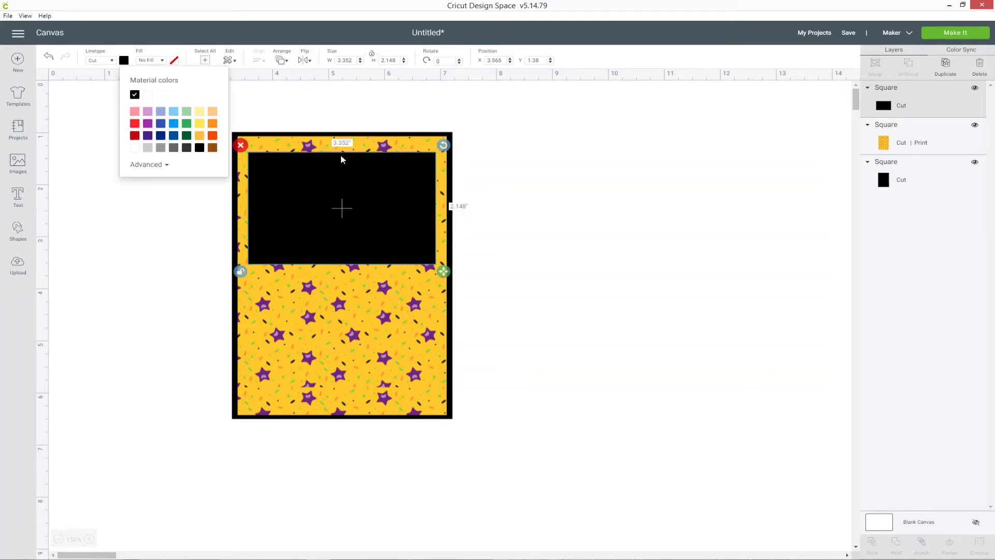
# Step: Duplicate the small black rectangle, move the copy aside and color it white
pyautogui.rightClick(401, 178)
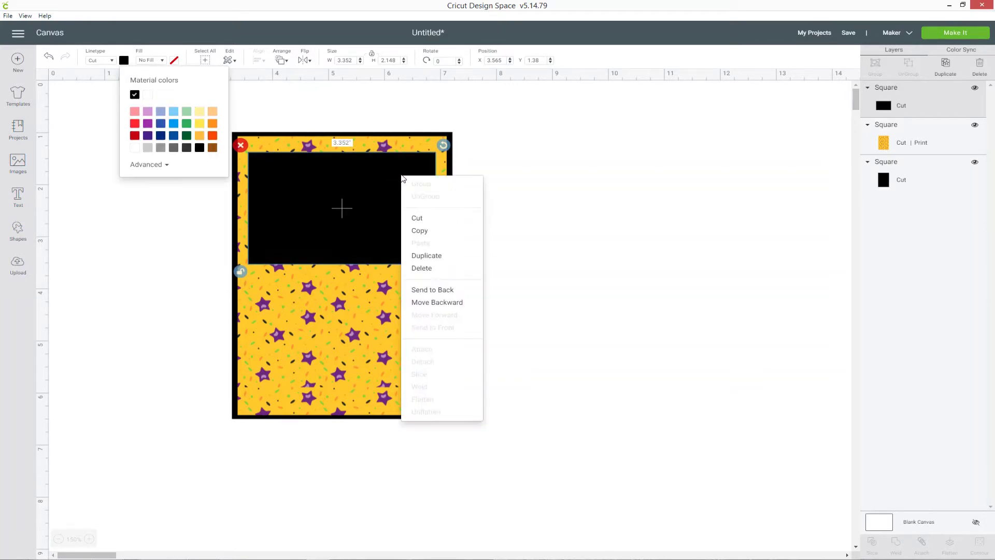
pyautogui.click(421, 257)
pyautogui.moveTo(422, 258); pyautogui.dragTo(569, 243)
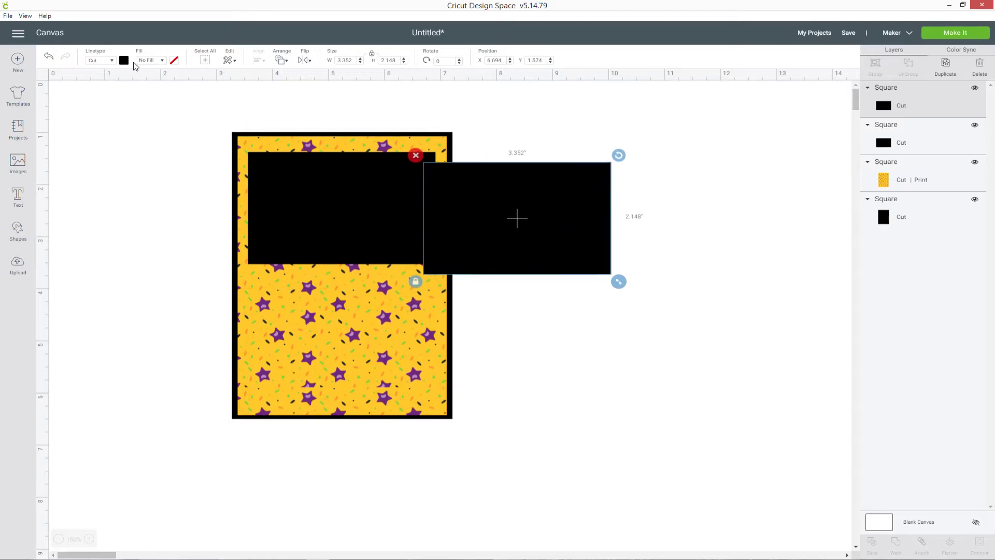
pyautogui.click(124, 60)
pyautogui.click(148, 95)
# Step: Resize the white rectangle to about 3.194 by 1.997 inches and place it inside the small black rectangle
pyautogui.moveTo(619, 282); pyautogui.dragTo(602, 271)
pyautogui.moveTo(544, 238); pyautogui.dragTo(373, 233)
pyautogui.moveTo(436, 269); pyautogui.dragTo(443, 270)
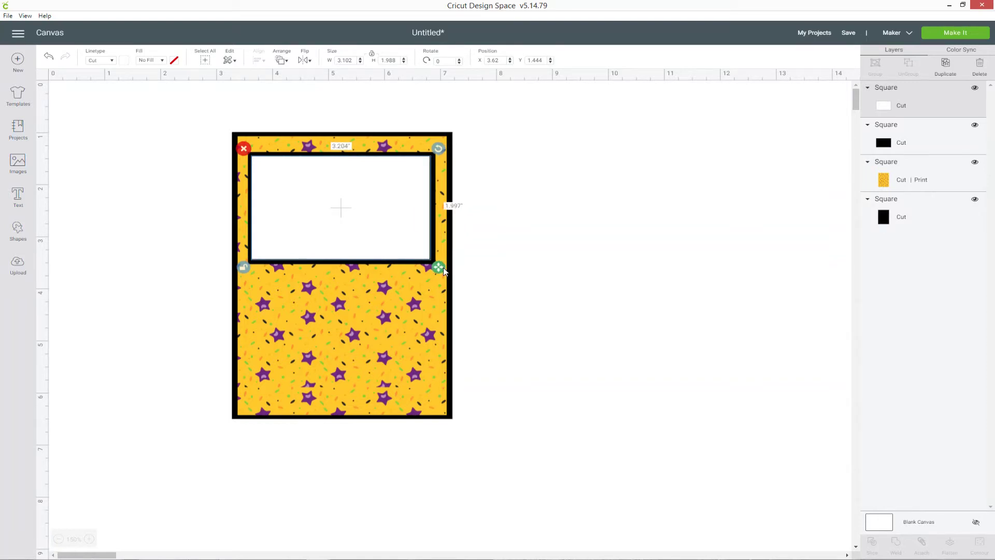
pyautogui.moveTo(444, 270); pyautogui.dragTo(443, 270)
pyautogui.click(585, 264)
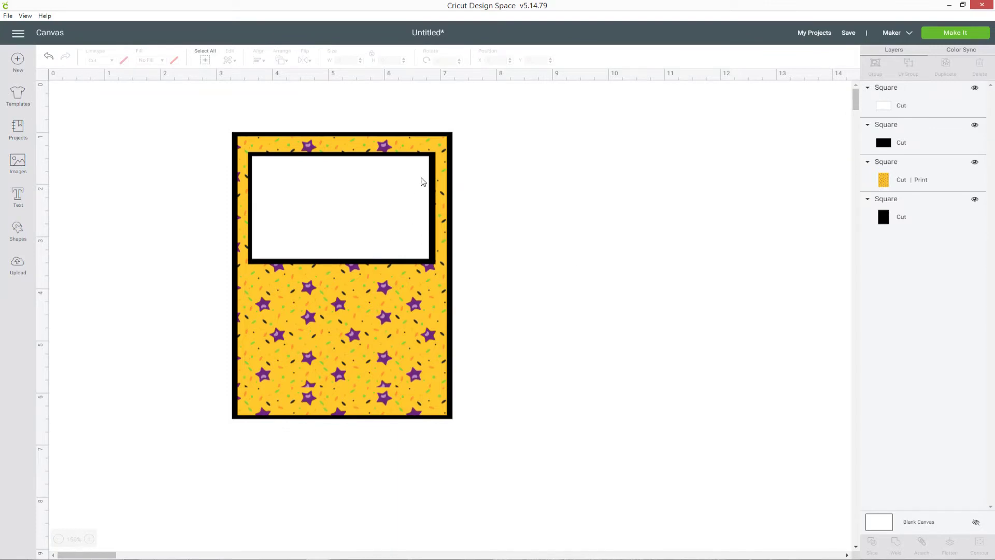
# Step: Center all four card layers horizontally on each other
pyautogui.moveTo(196, 108); pyautogui.dragTo(563, 463)
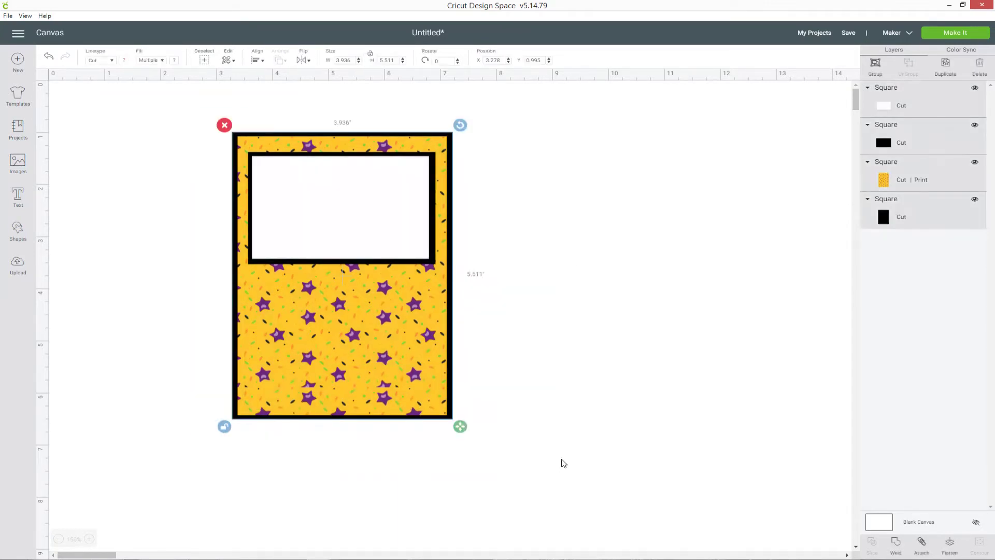
pyautogui.click(258, 61)
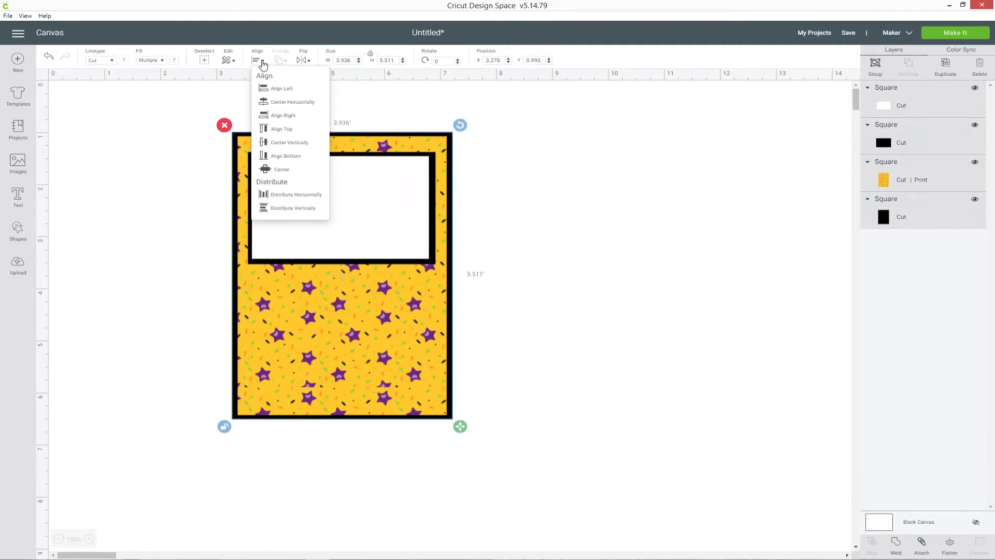
pyautogui.click(284, 105)
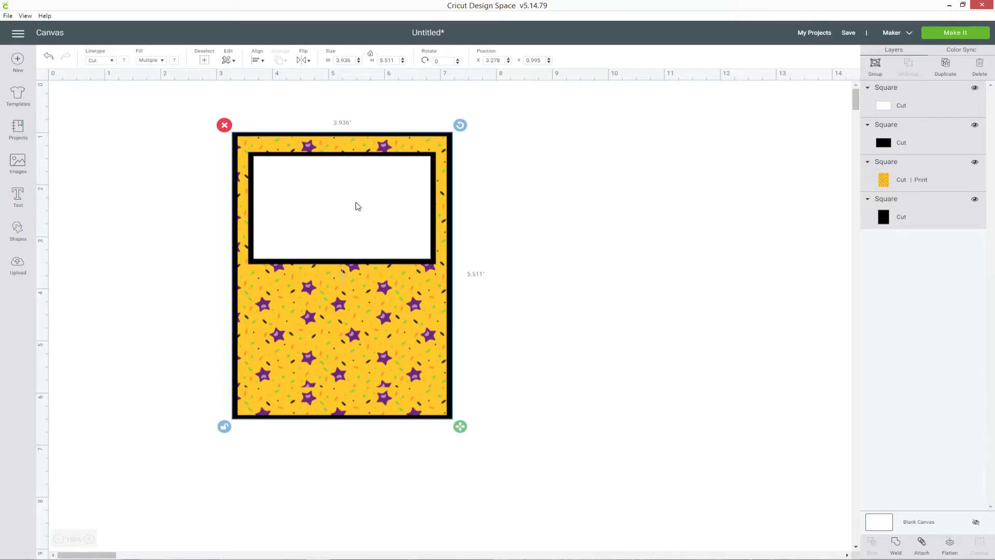
# Step: Center the white rectangle and the small black rectangle vertically on each other
pyautogui.click(555, 163)
pyautogui.click(941, 105)
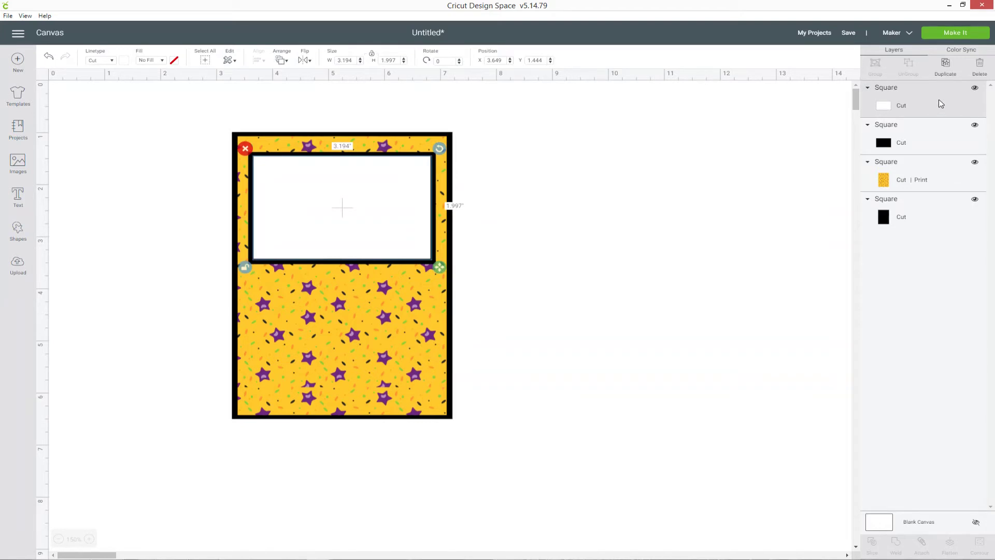
pyautogui.keyDown('shift'); pyautogui.click(928, 138); pyautogui.keyUp('shift')
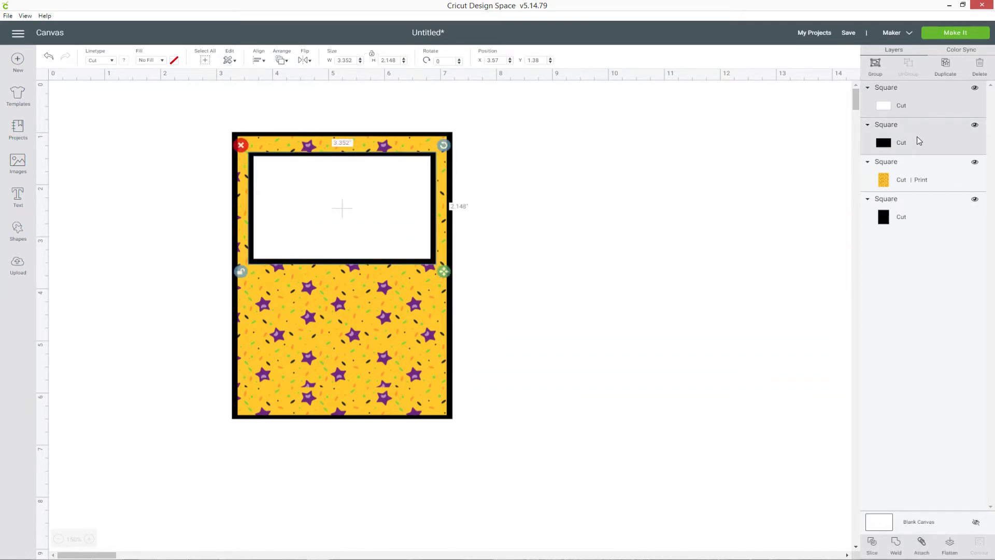
pyautogui.click(260, 63)
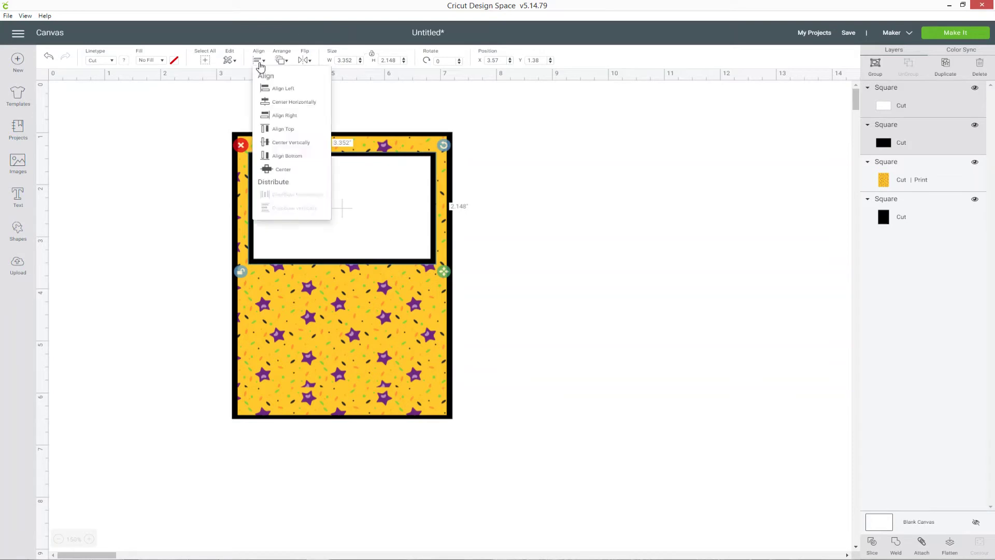
pyautogui.click(308, 148)
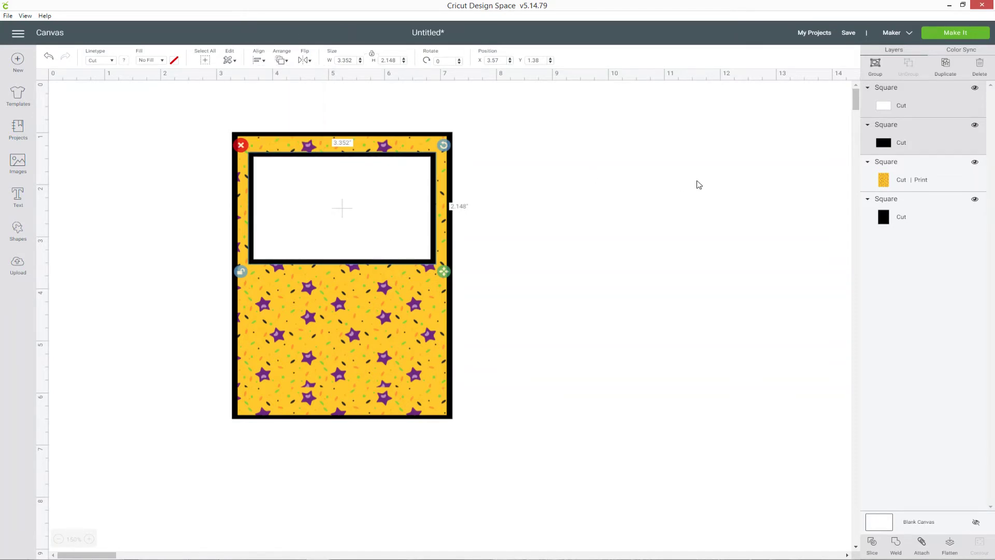
pyautogui.click(699, 184)
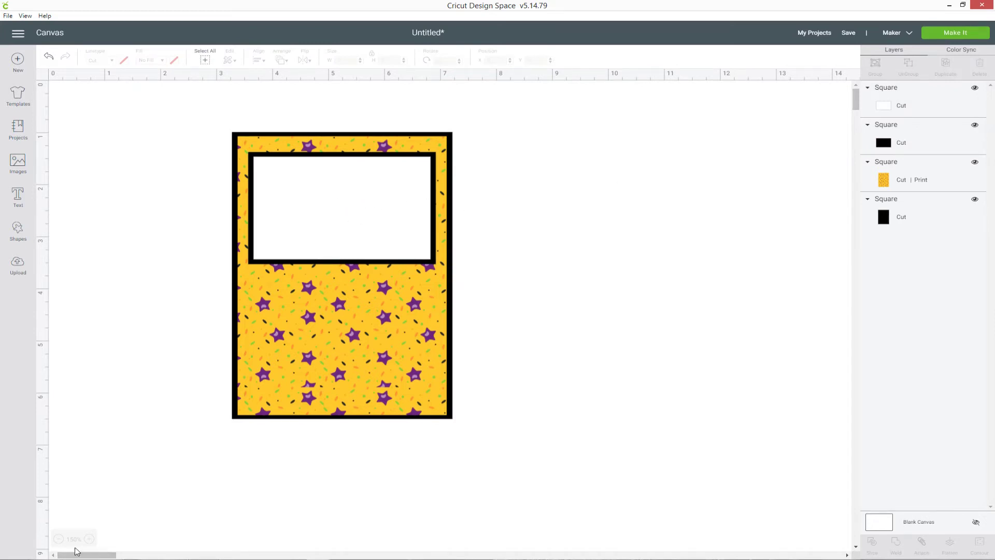
# Step: Add a text object reading "Happy Halloween" to the canvas
pyautogui.click(90, 540)
pyautogui.click(89, 540)
pyautogui.moveTo(81, 555); pyautogui.dragTo(87, 557)
pyautogui.scroll(-1, 513, 294)
pyautogui.scroll(1, 513, 294)
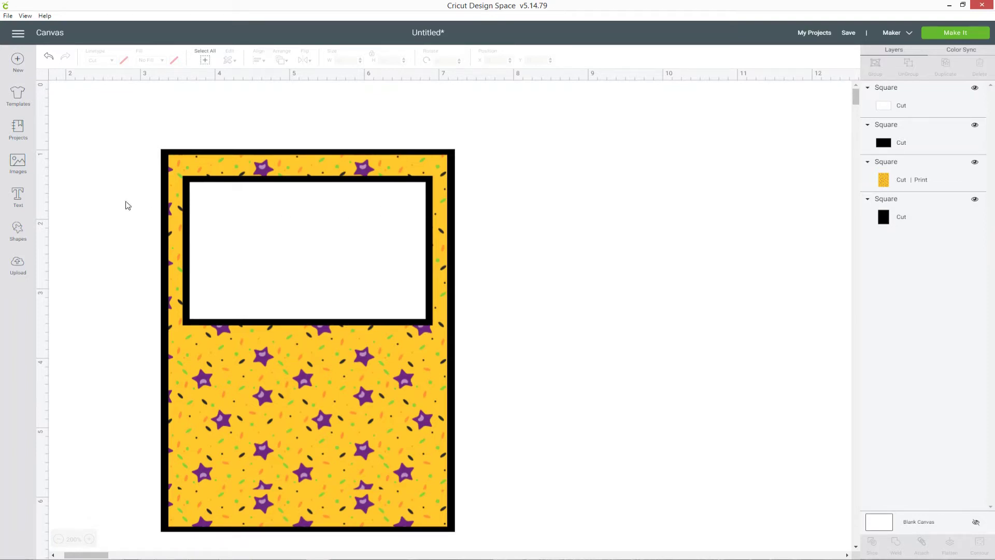
pyautogui.click(18, 196)
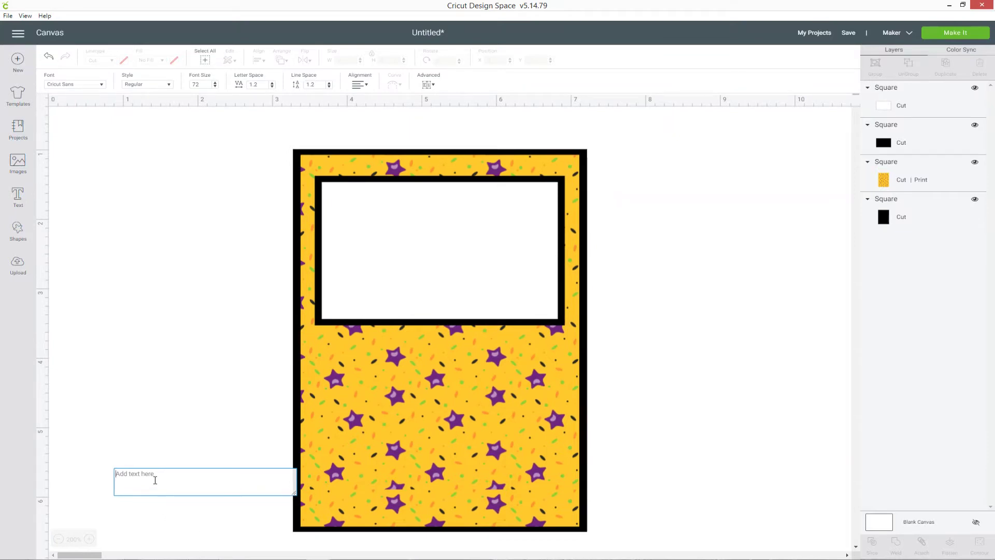
pyautogui.write('Happy H')
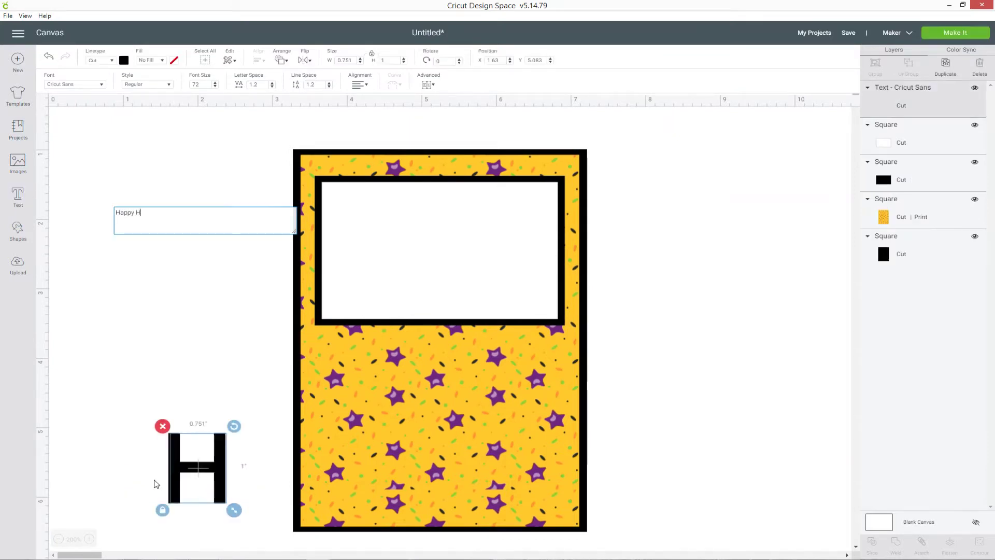
pyautogui.write('alloween')
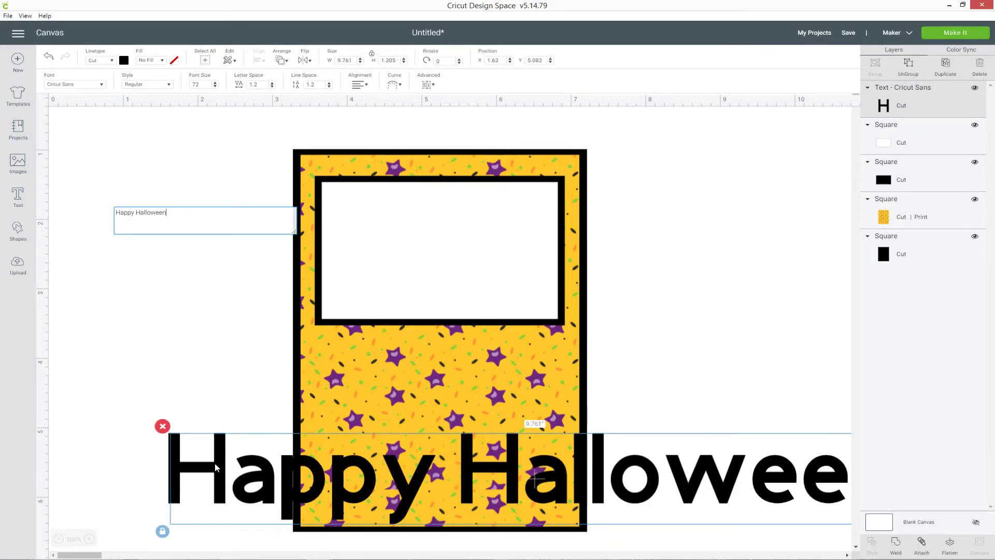
# Step: Search the fonts for "pum" and set the "Happy Halloween" text to the Halloween Pumpkin font
pyautogui.moveTo(183, 209); pyautogui.dragTo(115, 213)
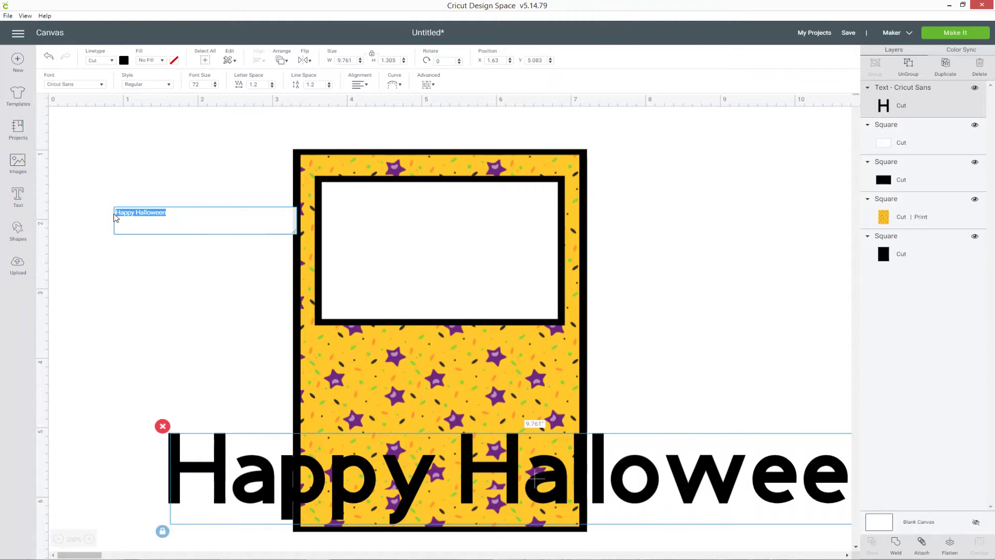
pyautogui.click(98, 84)
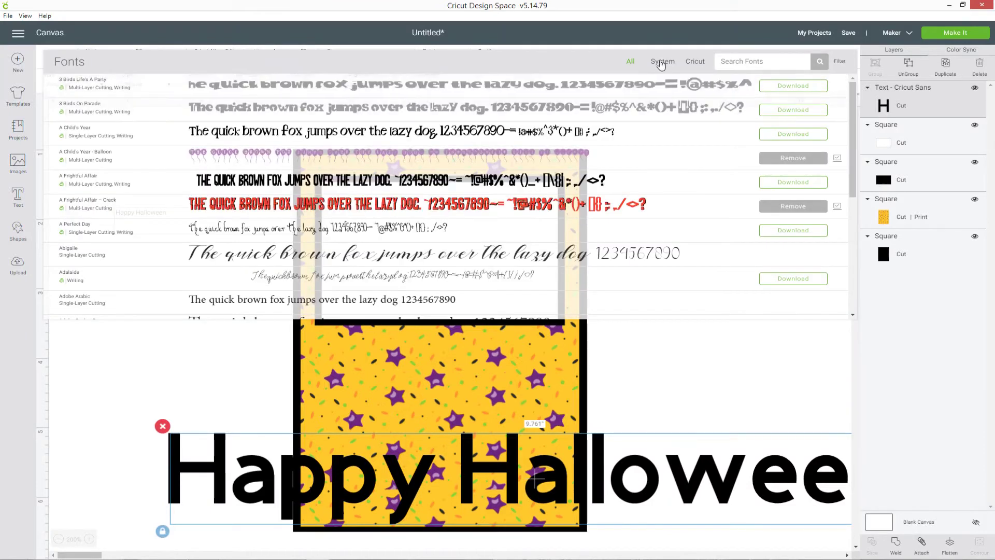
pyautogui.click(727, 57)
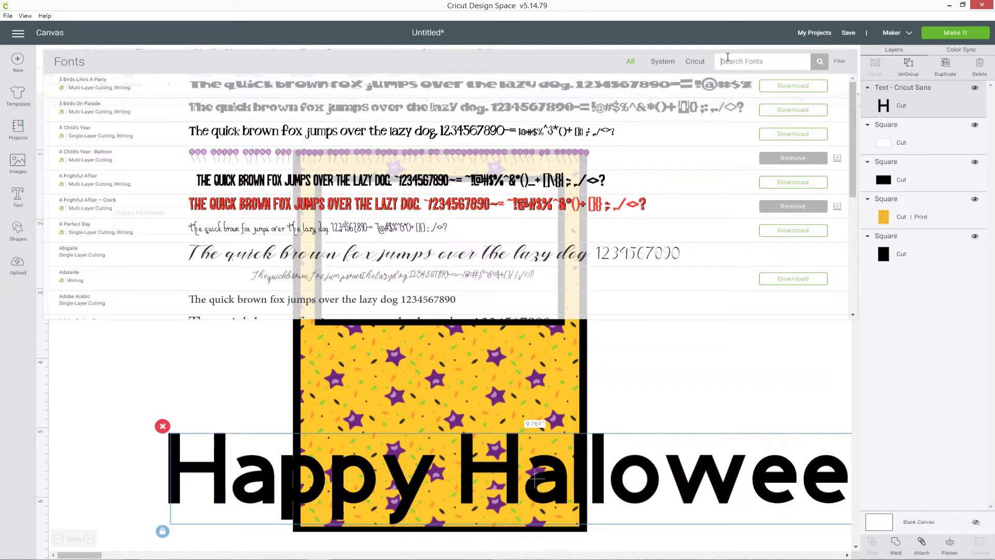
pyautogui.write('pum')
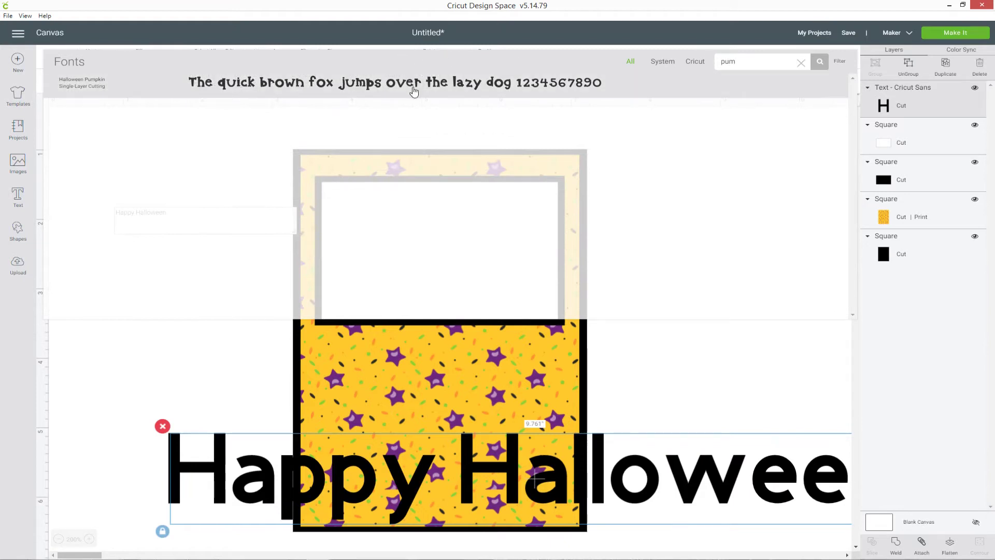
pyautogui.click(417, 88)
# Step: Shrink the "Happy Halloween" text to about 2.952 by 0.332 inches and place it near the white rectangle's upper edge
pyautogui.moveTo(811, 507); pyautogui.dragTo(531, 478)
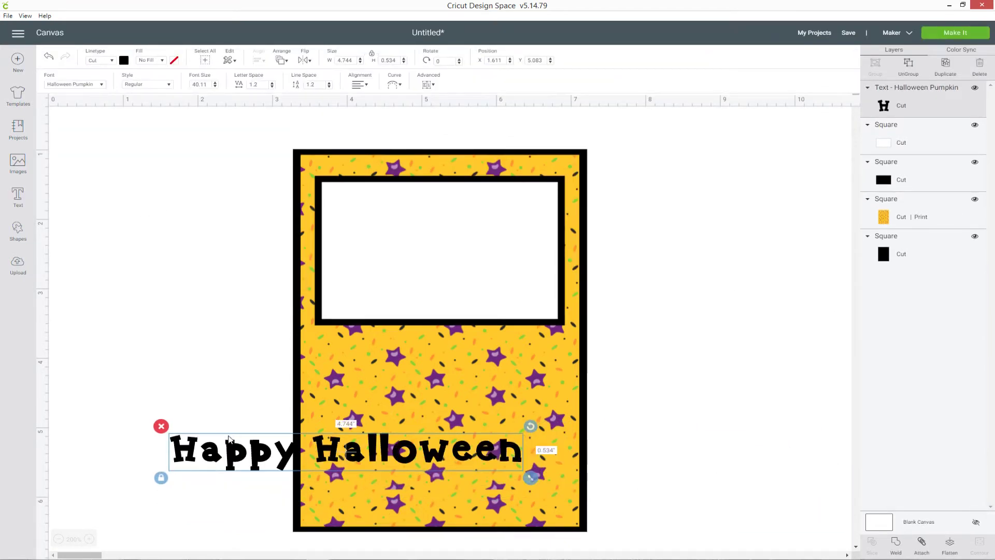
pyautogui.moveTo(244, 450); pyautogui.dragTo(380, 205)
pyautogui.moveTo(695, 236); pyautogui.dragTo(559, 234)
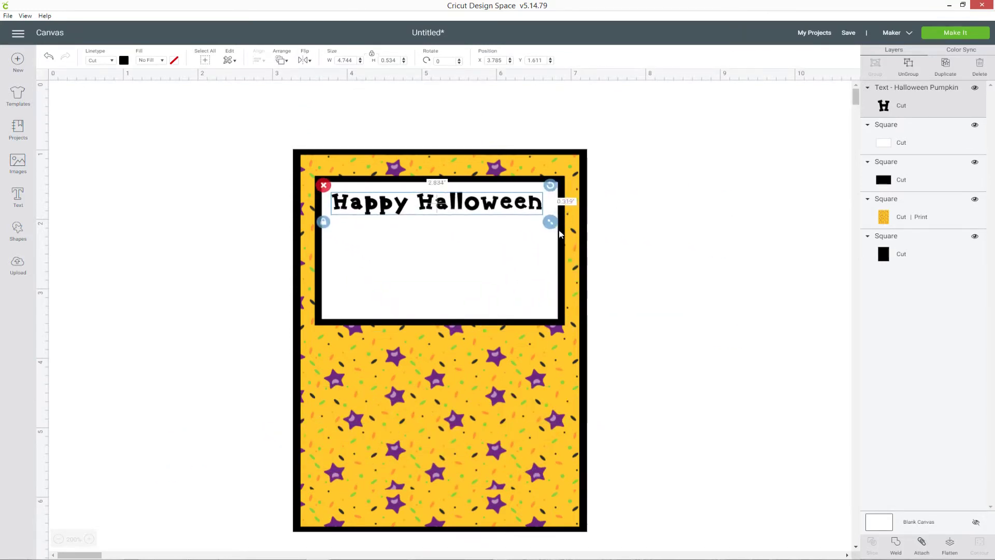
pyautogui.click(746, 229)
pyautogui.click(497, 209)
pyautogui.moveTo(497, 209); pyautogui.dragTo(496, 210)
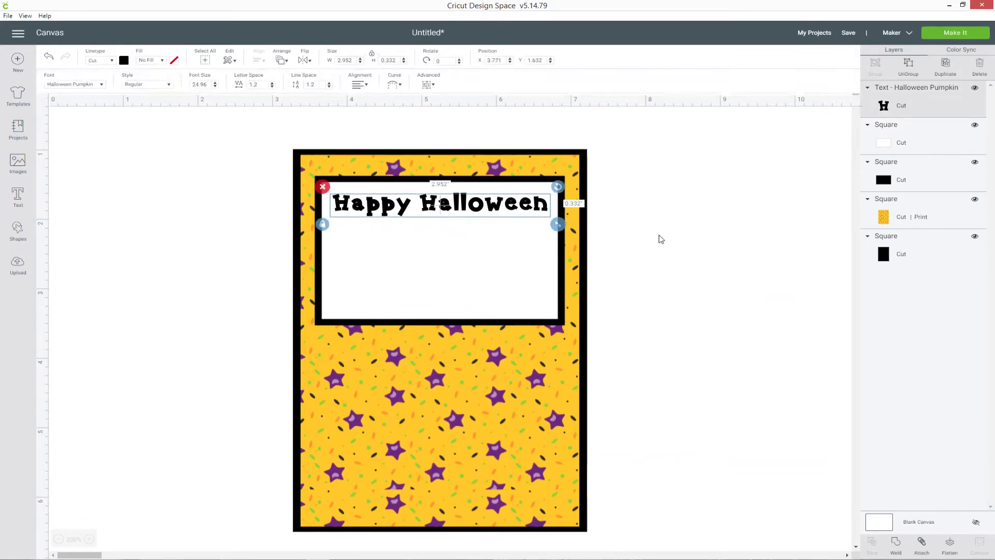
pyautogui.click(699, 247)
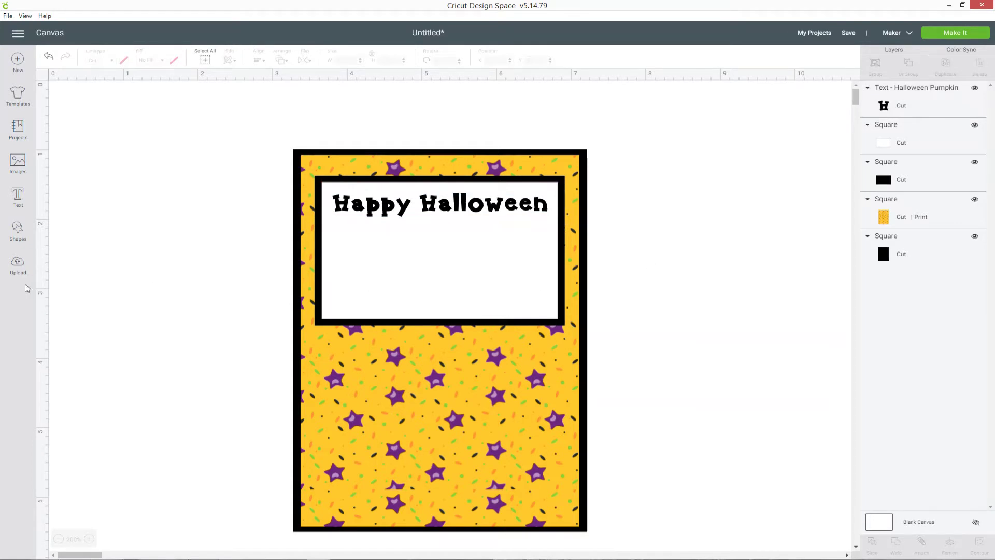
# Step: Add a separate text object with the recipient's first name to the canvas
pyautogui.click(17, 197)
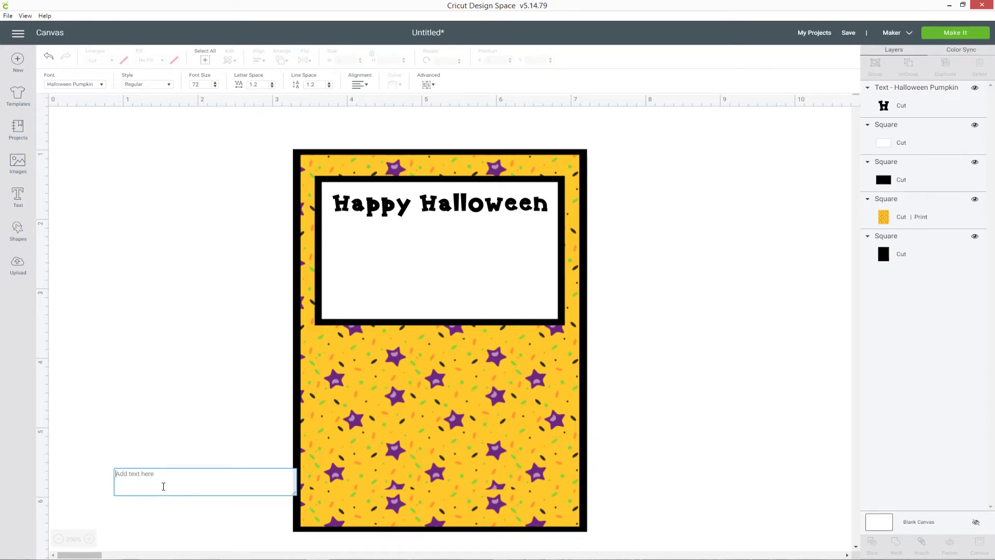
pyautogui.write('Abigail')
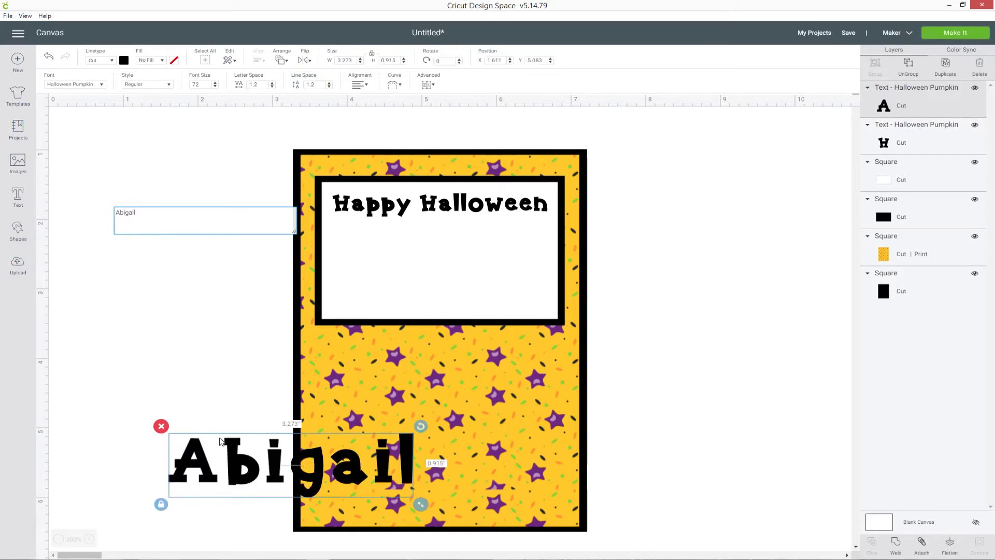
pyautogui.moveTo(140, 213); pyautogui.dragTo(105, 218)
# Step: Search the fonts for "ang" and set the name text to the Angel Heart font
pyautogui.click(100, 85)
pyautogui.click(716, 67)
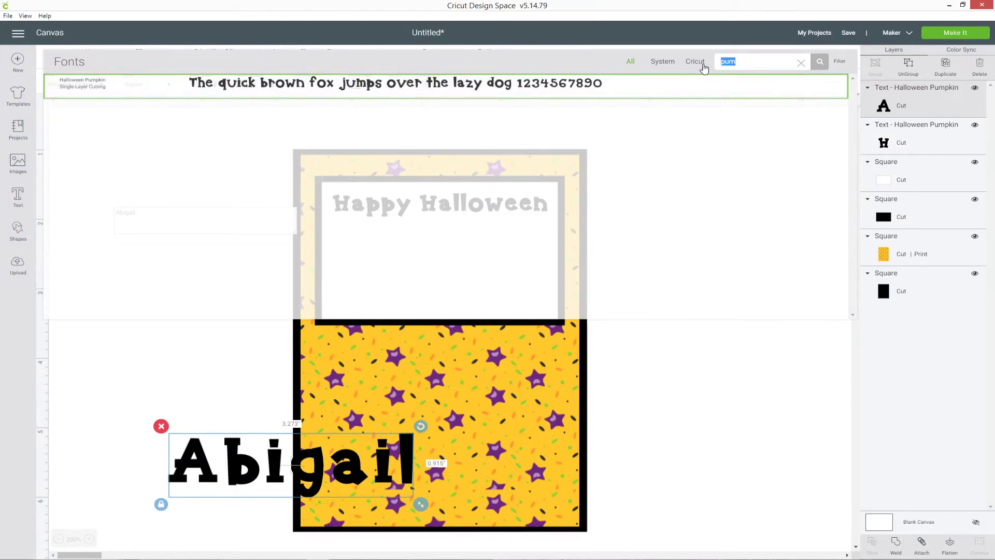
pyautogui.write('an')
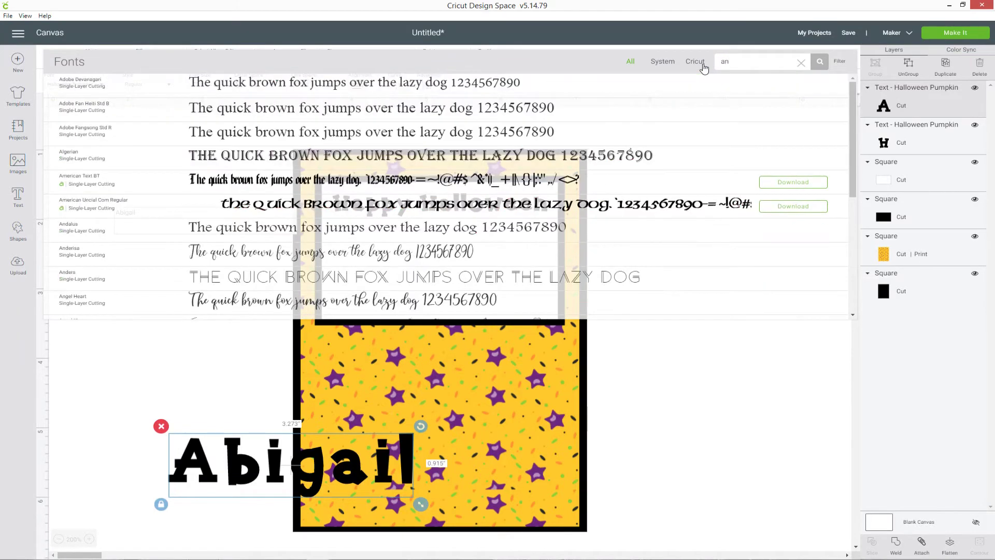
pyautogui.scroll(-3, 417, 155)
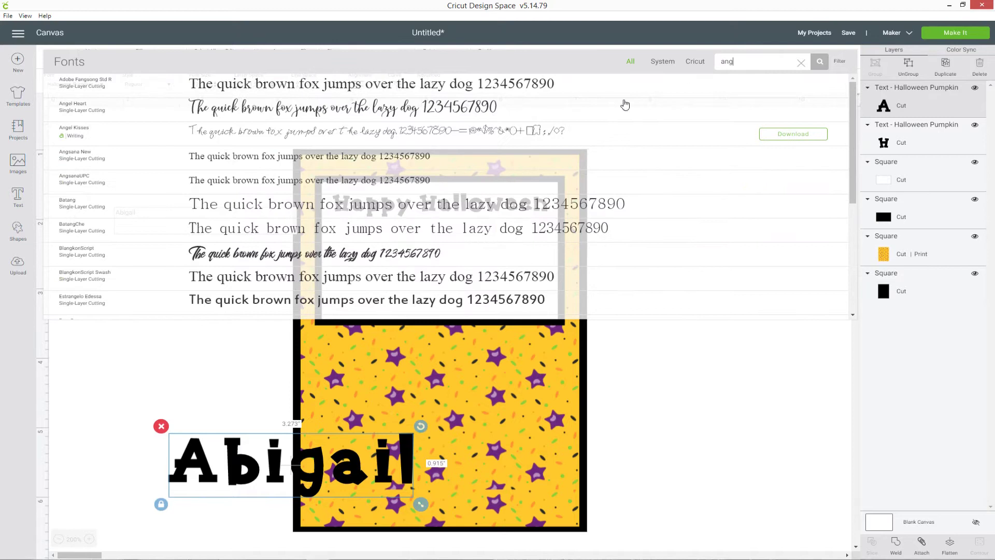
pyautogui.click(415, 116)
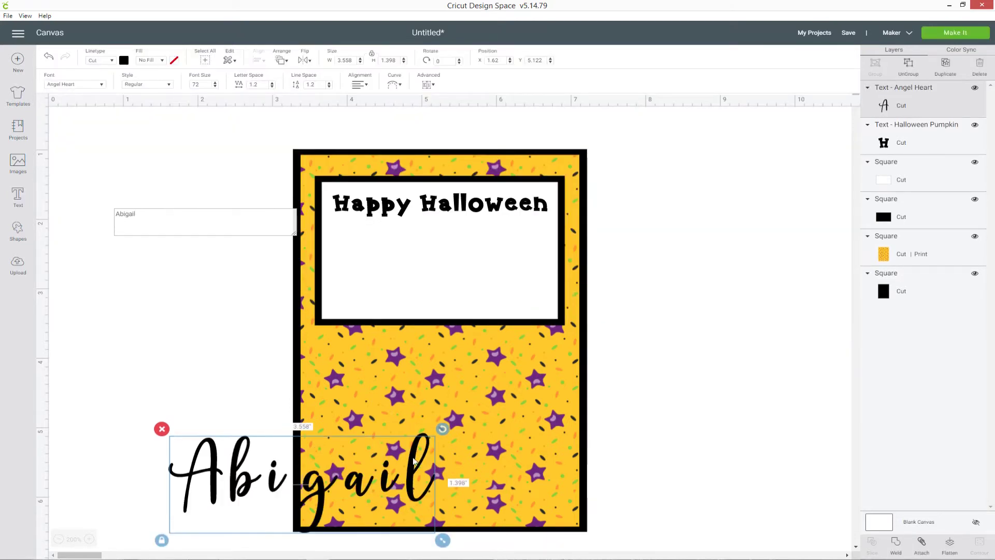
# Step: Place the name text on the empty canvas beside the card and ungroup it into individual letters
pyautogui.moveTo(420, 465); pyautogui.dragTo(574, 256)
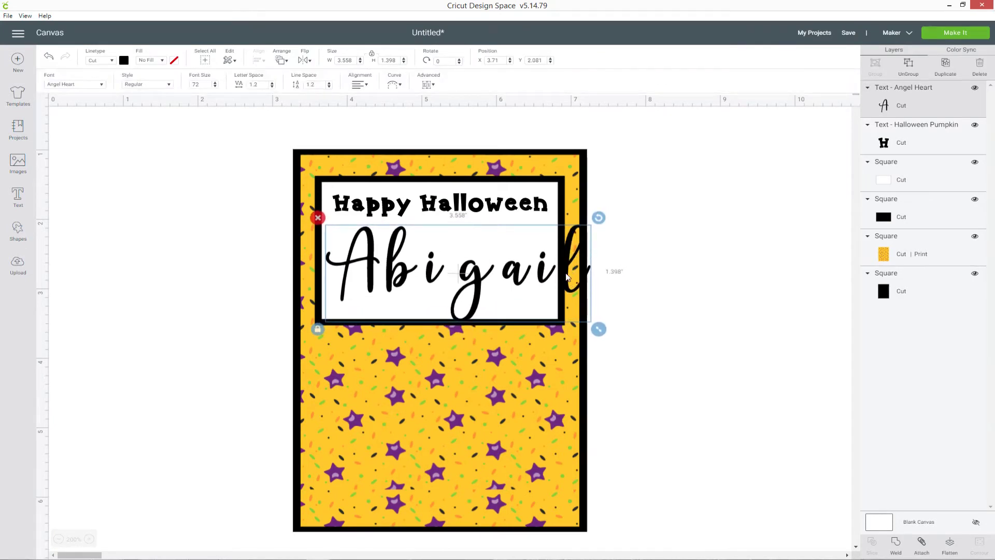
pyautogui.moveTo(482, 288); pyautogui.dragTo(745, 357)
pyautogui.moveTo(82, 554); pyautogui.dragTo(98, 554)
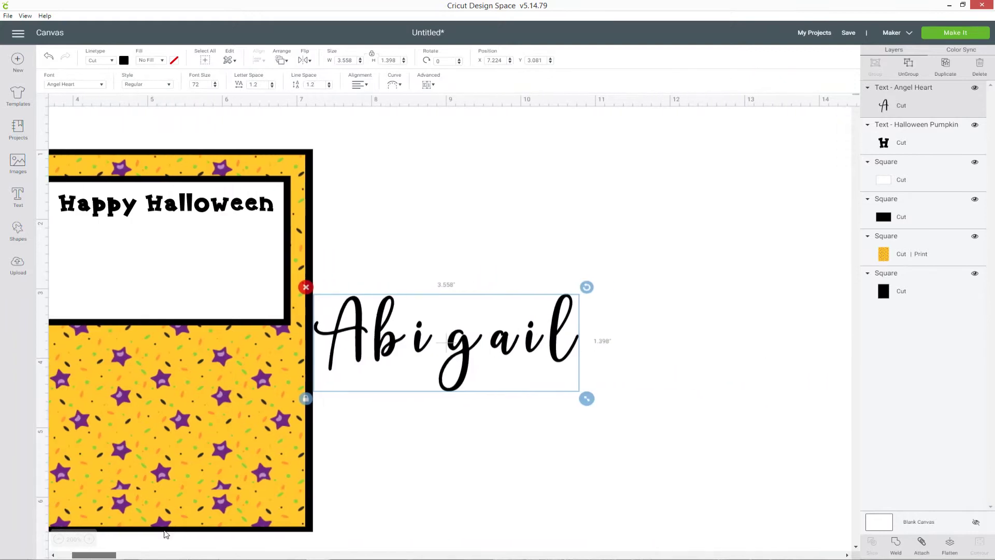
pyautogui.moveTo(467, 357); pyautogui.dragTo(522, 306)
pyautogui.rightClick(516, 303)
pyautogui.click(526, 320)
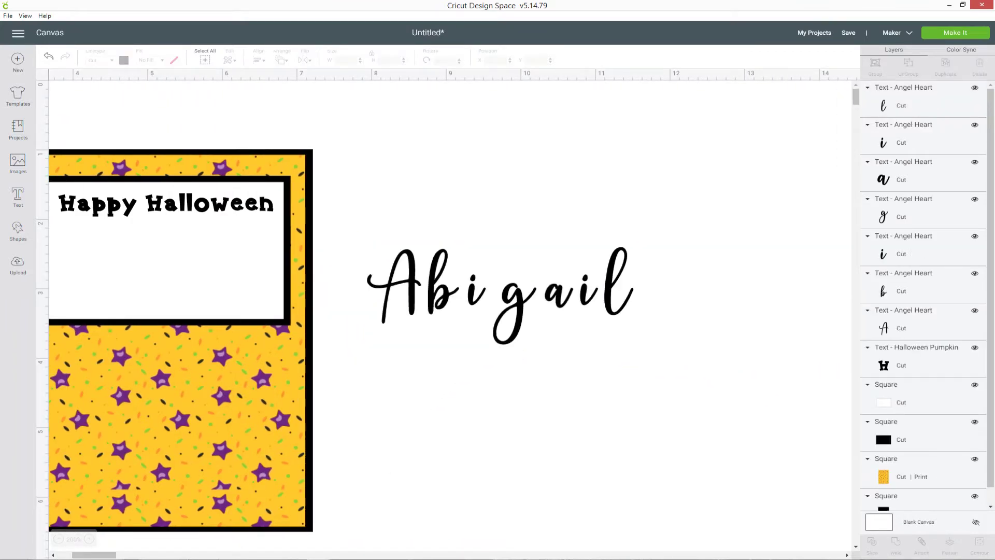
# Step: Move the letters of the name closer together so that each script stroke overlaps the neighbouring letter
pyautogui.click(89, 539)
pyautogui.click(89, 540)
pyautogui.moveTo(94, 553); pyautogui.dragTo(112, 553)
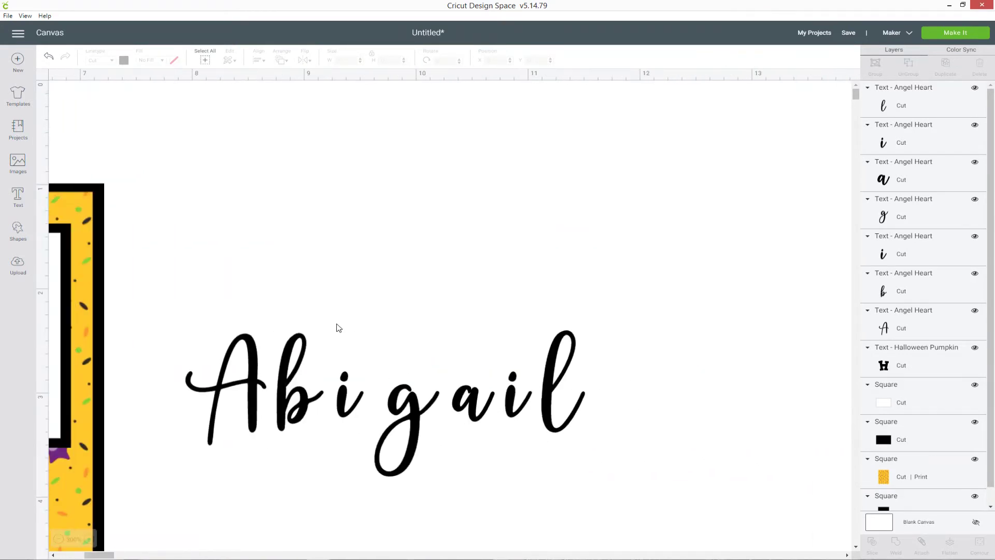
pyautogui.scroll(-1, 338, 328)
pyautogui.moveTo(339, 358); pyautogui.dragTo(326, 364)
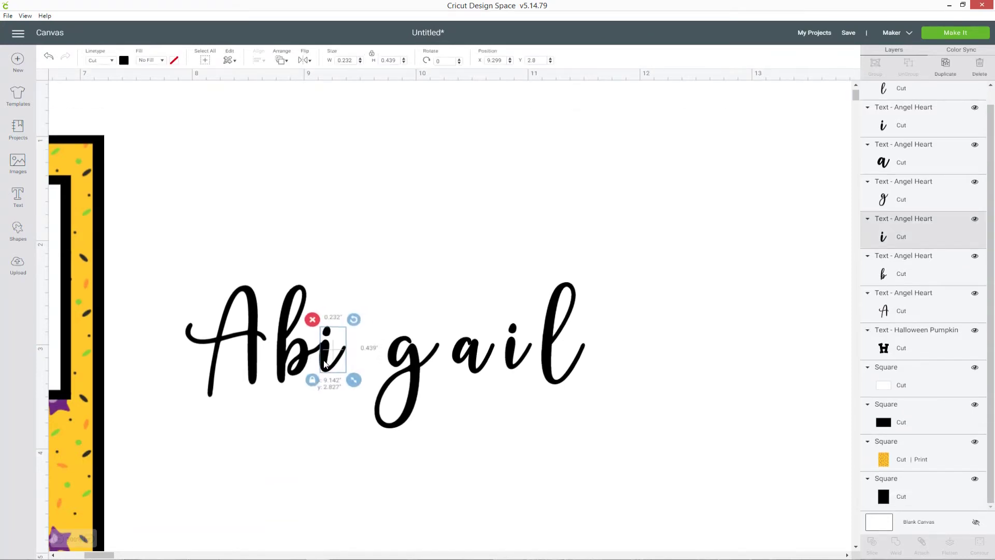
pyautogui.moveTo(409, 374); pyautogui.dragTo(359, 375)
pyautogui.moveTo(474, 362); pyautogui.dragTo(399, 363)
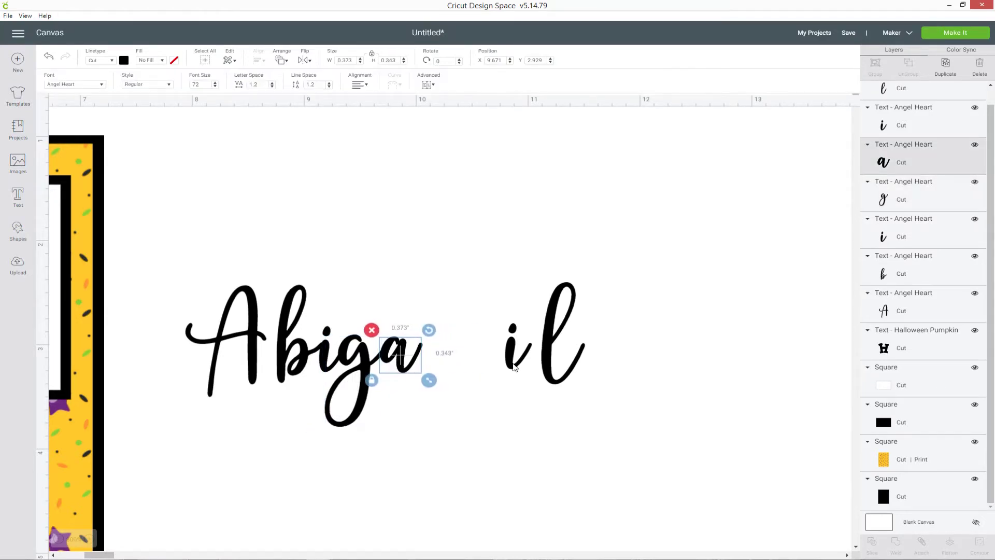
pyautogui.moveTo(509, 368); pyautogui.dragTo(425, 368)
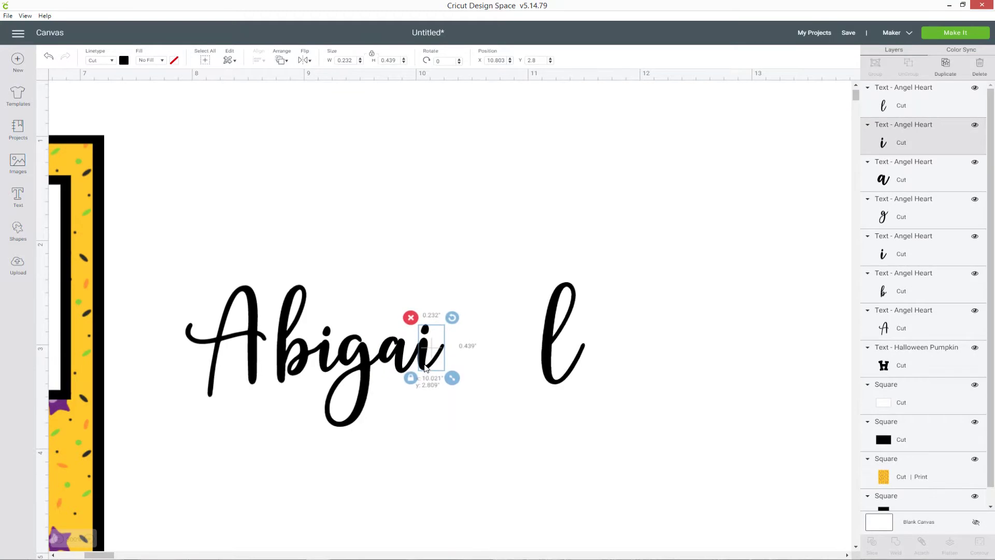
pyautogui.moveTo(549, 363); pyautogui.dragTo(444, 366)
pyautogui.moveTo(258, 374); pyautogui.dragTo(264, 372)
# Step: Weld all the letters of the name into one single shape
pyautogui.click(575, 400)
pyautogui.moveTo(176, 239); pyautogui.dragTo(601, 460)
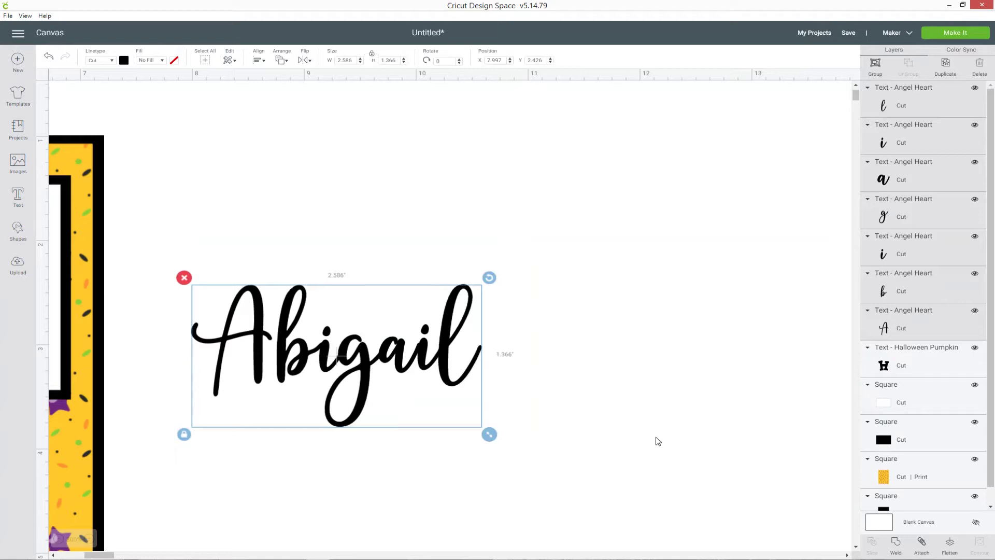
pyautogui.click(896, 545)
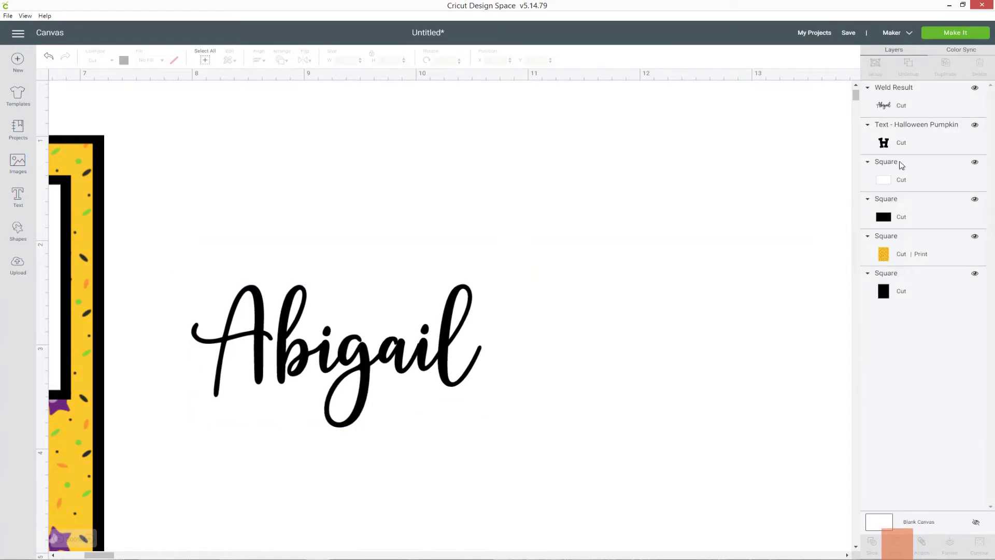
# Step: Place the welded name on the white rectangle beneath the greeting and enlarge it to about 2.975 by 1.571 inches
pyautogui.moveTo(97, 555); pyautogui.dragTo(79, 557)
pyautogui.moveTo(736, 350); pyautogui.dragTo(264, 314)
pyautogui.moveTo(527, 397); pyautogui.dragTo(570, 418)
pyautogui.moveTo(429, 358); pyautogui.dragTo(425, 356)
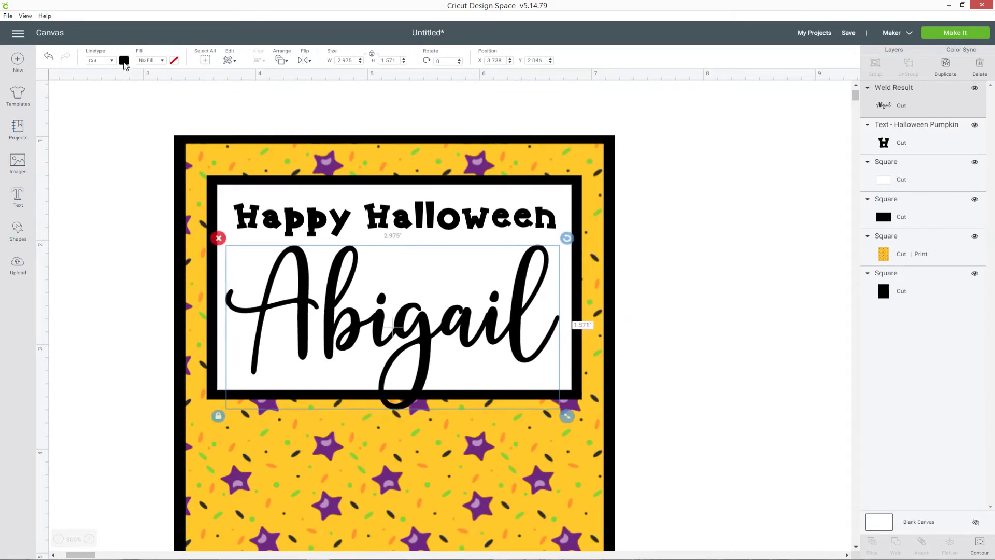
# Step: Color the welded name dark purple and the "Happy Halloween" text yellow
pyautogui.click(124, 61)
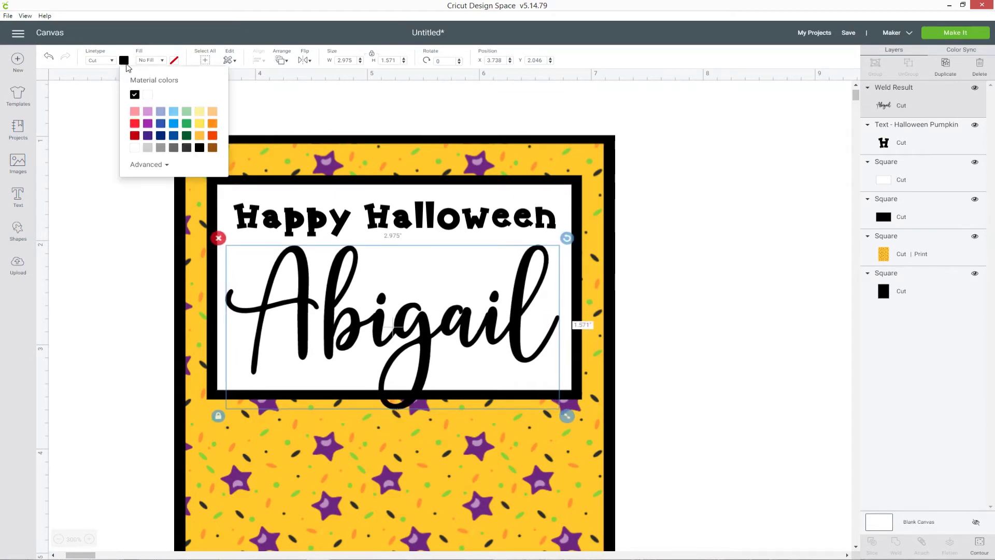
pyautogui.click(147, 137)
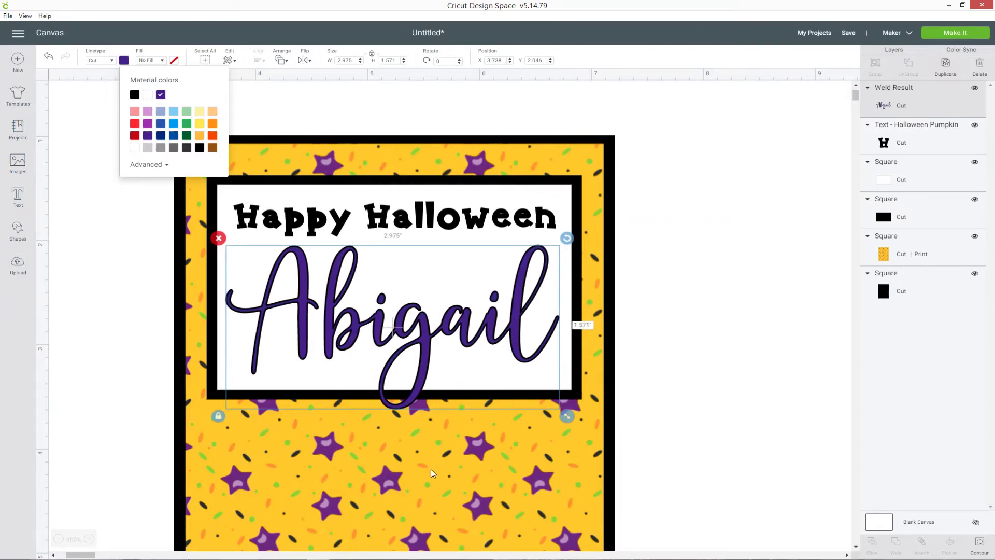
pyautogui.click(479, 227)
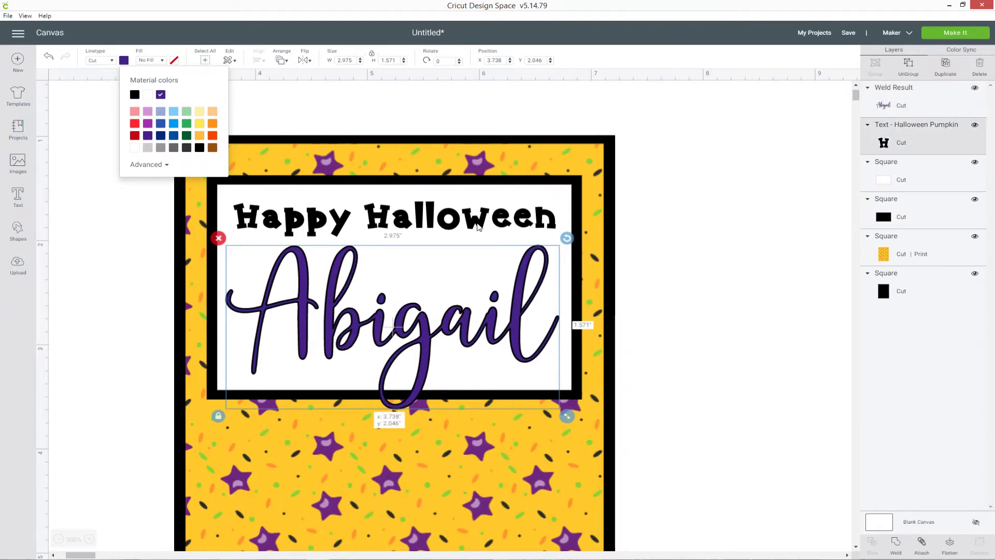
pyautogui.click(124, 60)
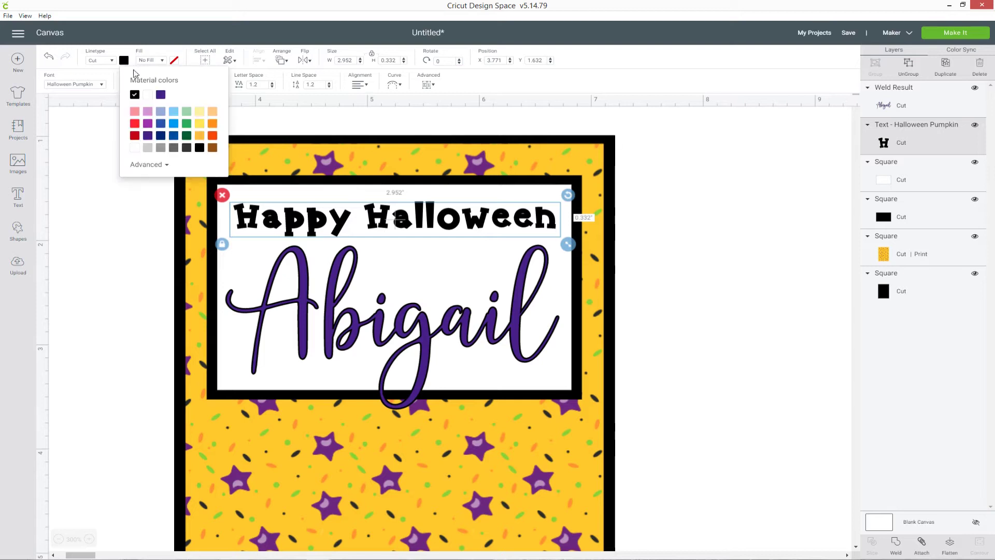
pyautogui.click(200, 125)
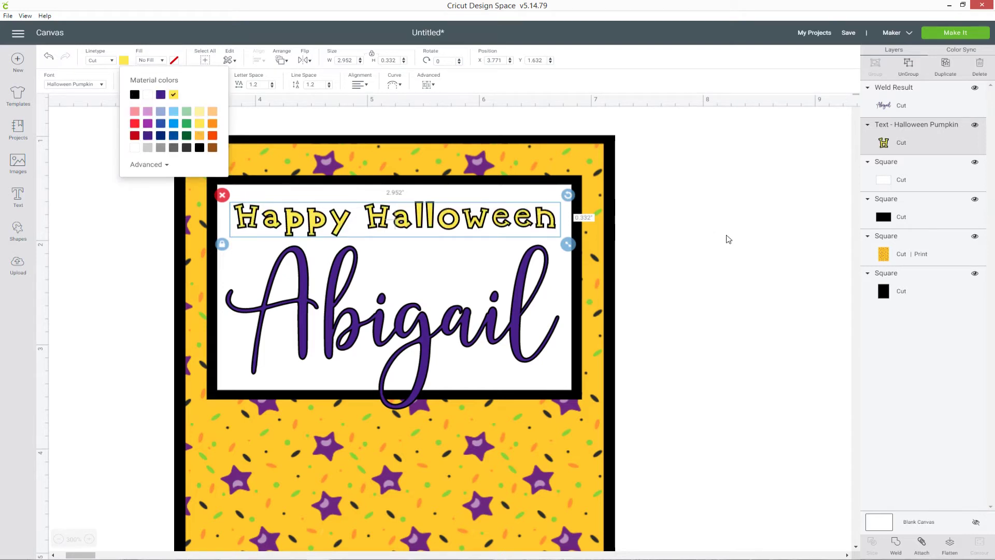
pyautogui.click(731, 240)
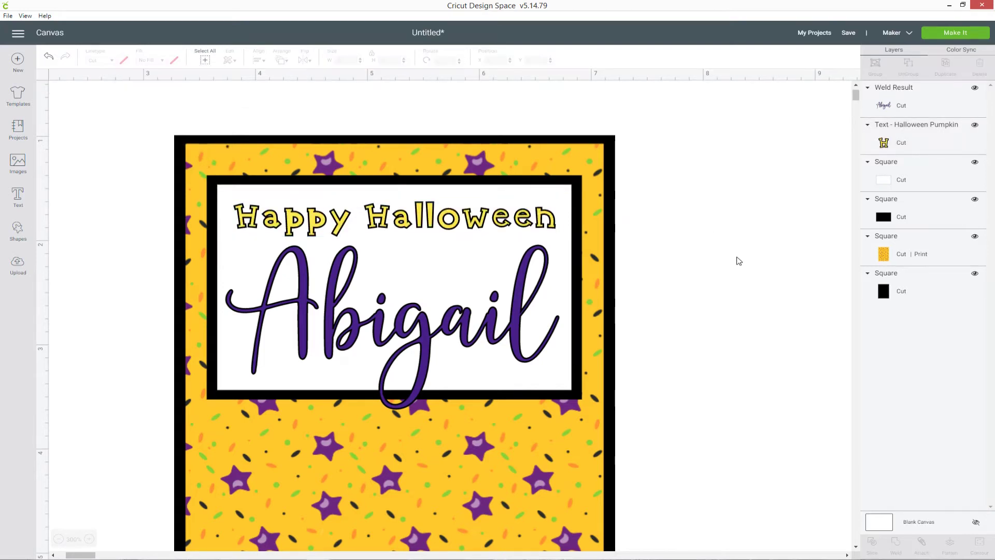
# Step: Raise the "Happy Halloween" text slightly to about Y 1.567 and center the greeting, name and white rectangle horizontally on each other
pyautogui.click(469, 228)
pyautogui.moveTo(469, 229); pyautogui.dragTo(470, 222)
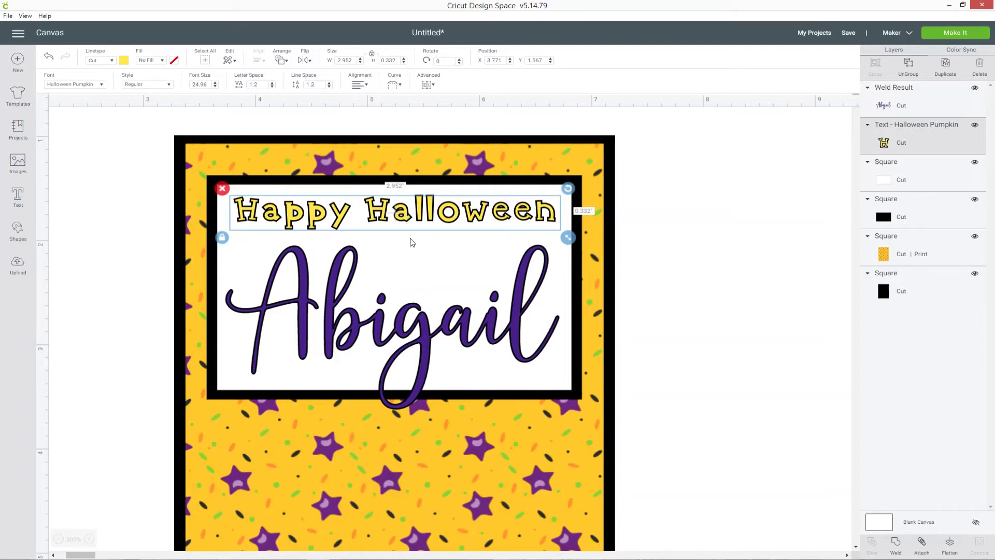
pyautogui.click(925, 180)
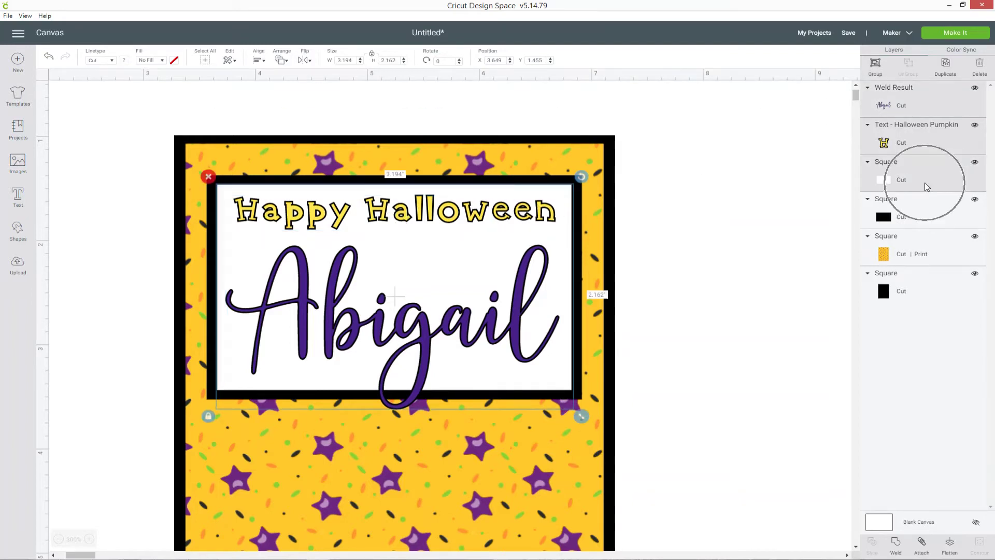
pyautogui.click(258, 60)
pyautogui.click(283, 102)
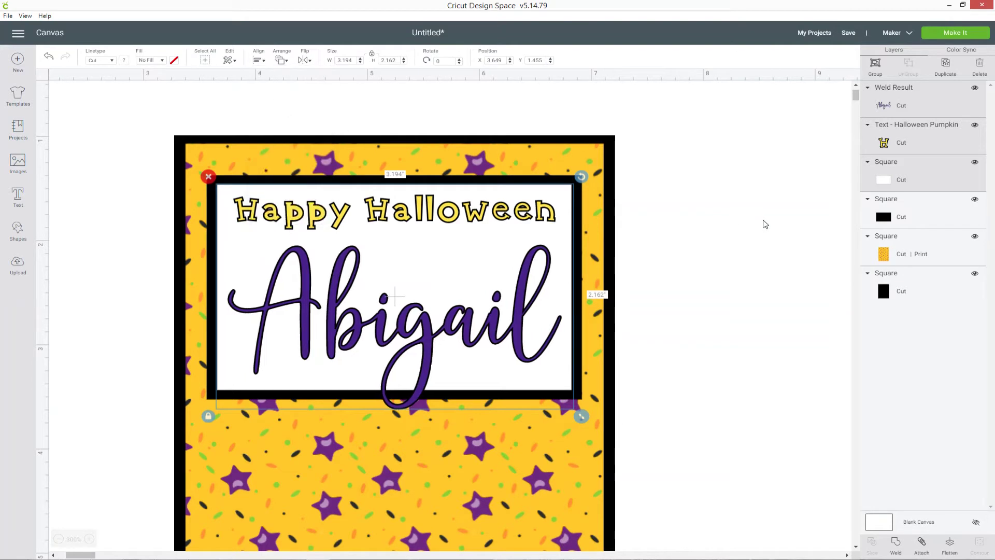
pyautogui.click(765, 262)
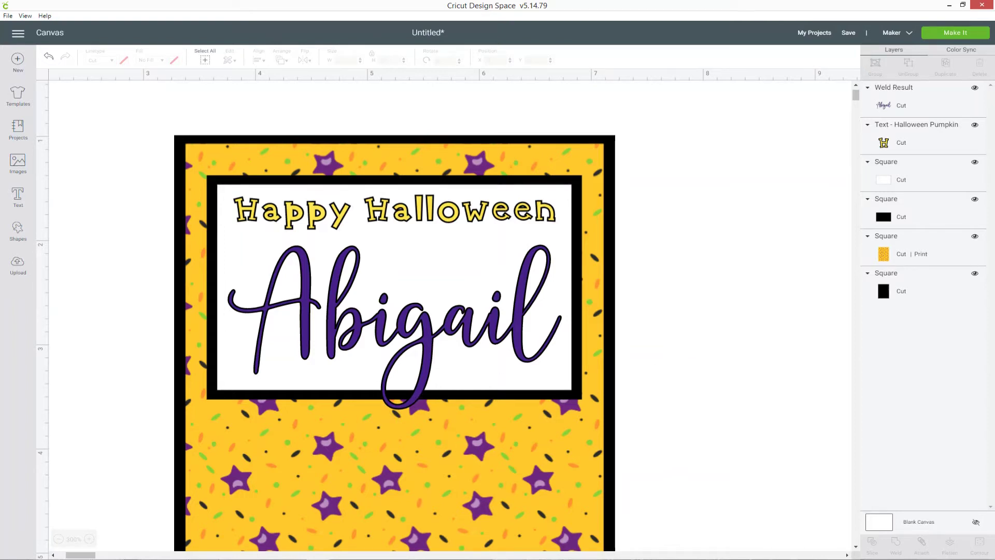
# Step: Start a new image upload and load the witch girl picture file
pyautogui.click(58, 539)
pyautogui.click(59, 539)
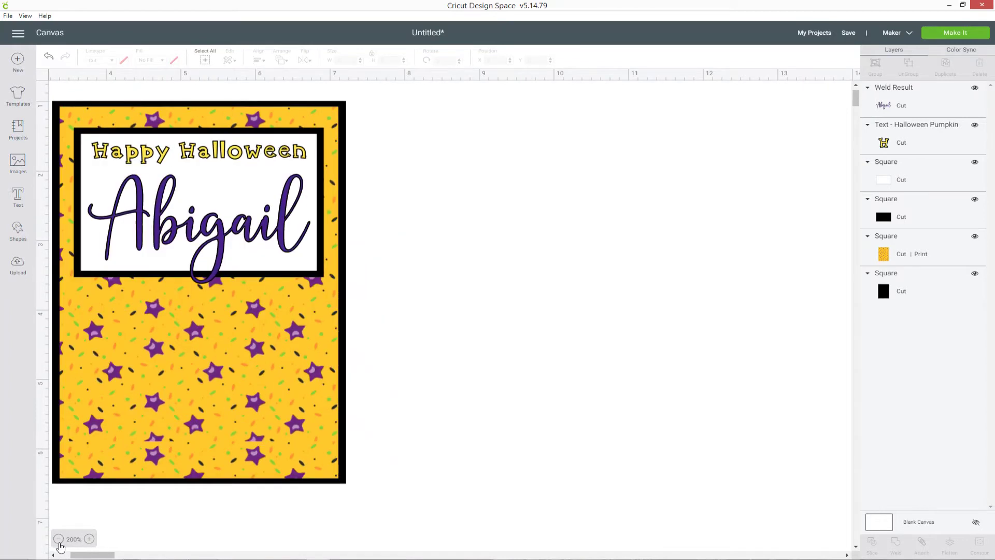
pyautogui.moveTo(92, 554); pyautogui.dragTo(82, 554)
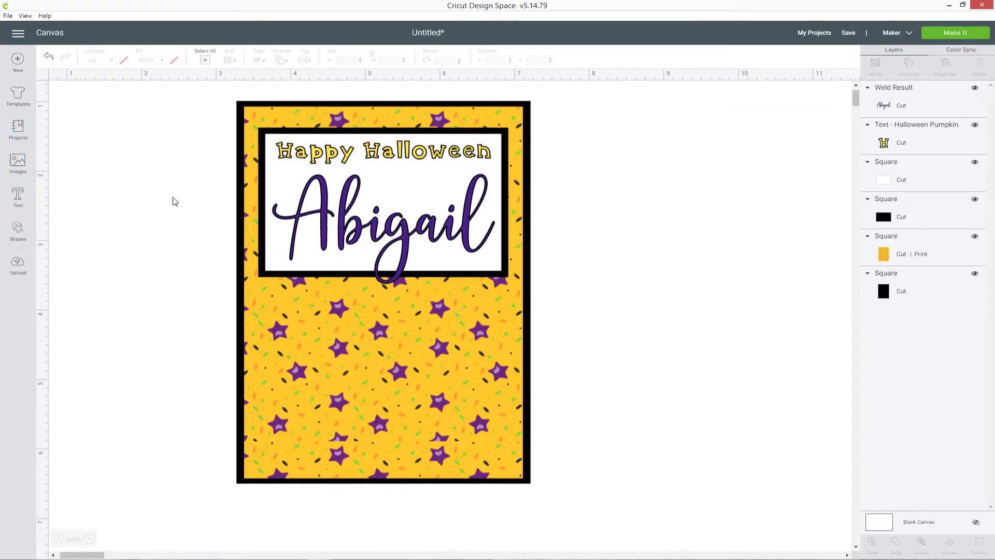
pyautogui.click(18, 264)
pyautogui.click(265, 256)
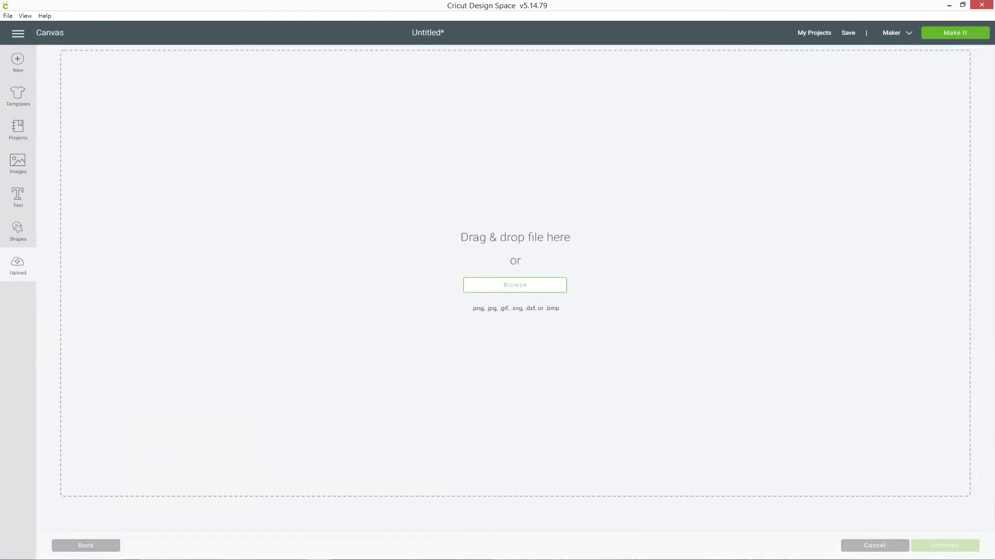
pyautogui.moveTo(650, 262); pyautogui.dragTo(532, 272)
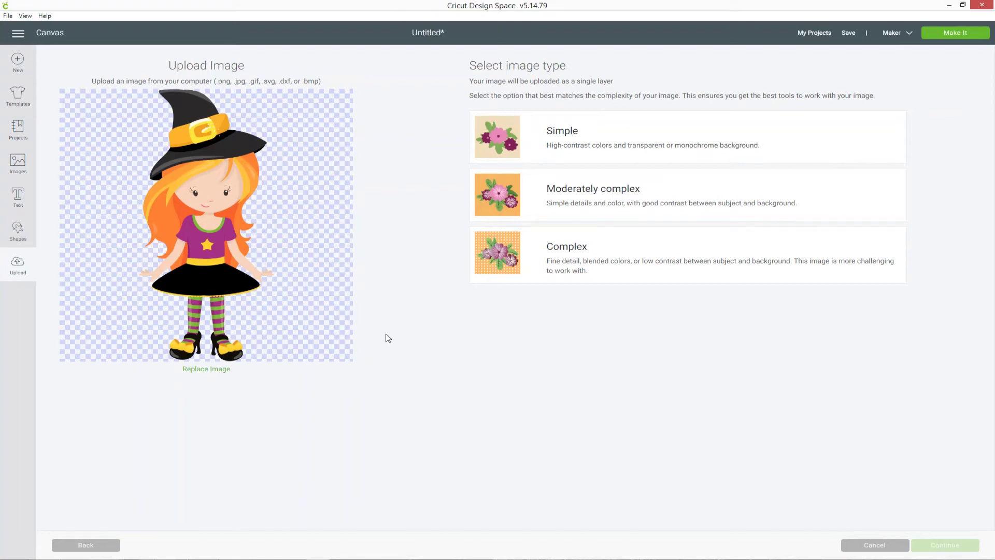
# Step: Save the witch girl picture as a Complex, Print Then Cut image and insert it on the canvas
pyautogui.click(621, 268)
pyautogui.click(941, 548)
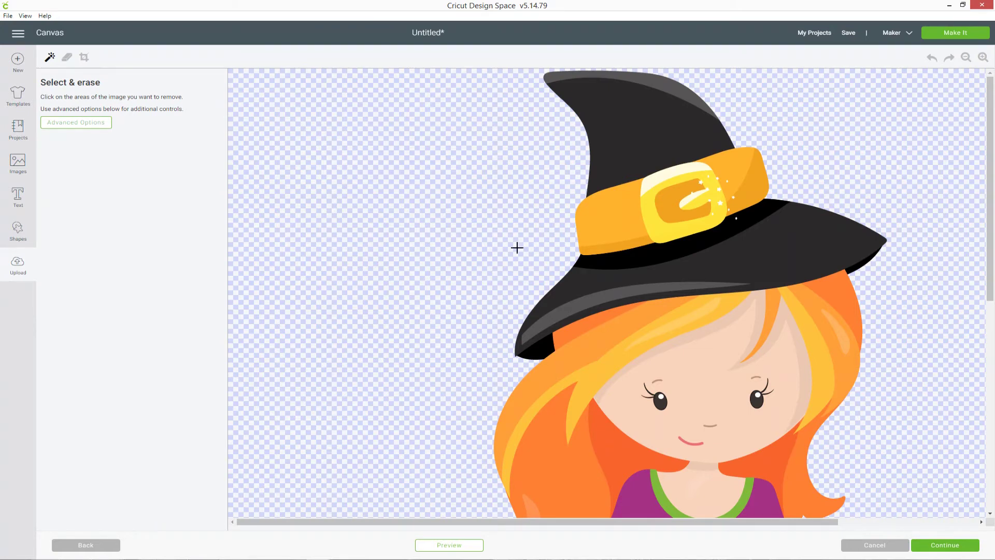
pyautogui.click(944, 545)
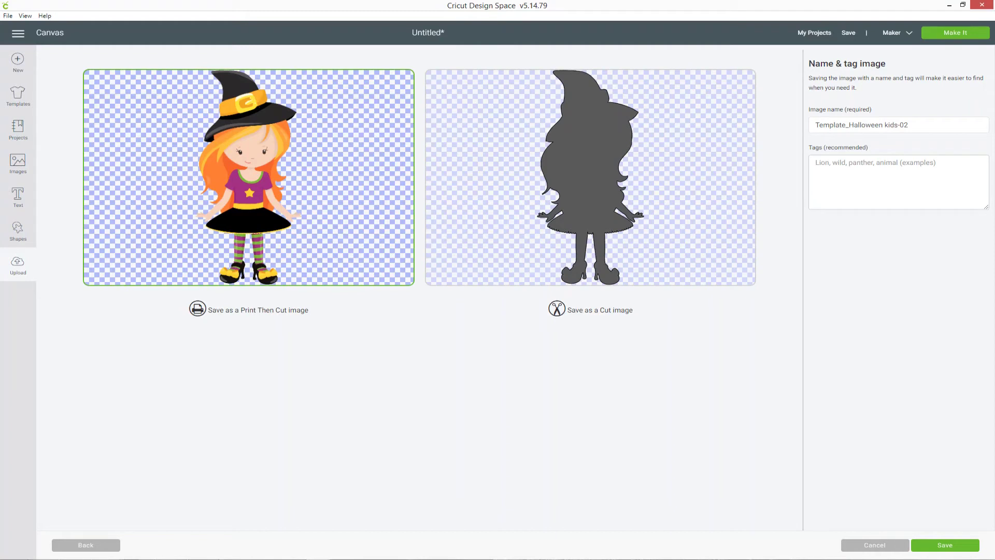
pyautogui.click(956, 549)
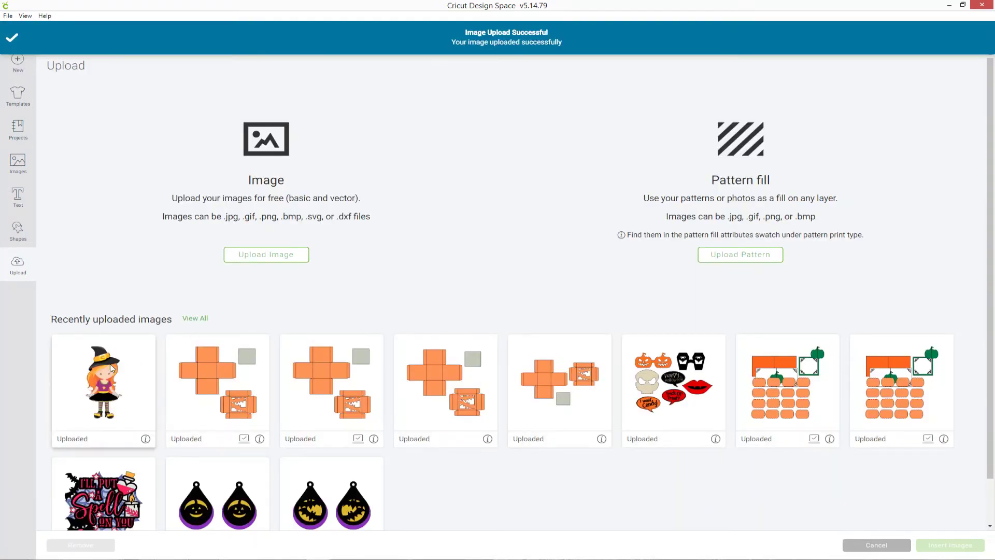
pyautogui.click(89, 369)
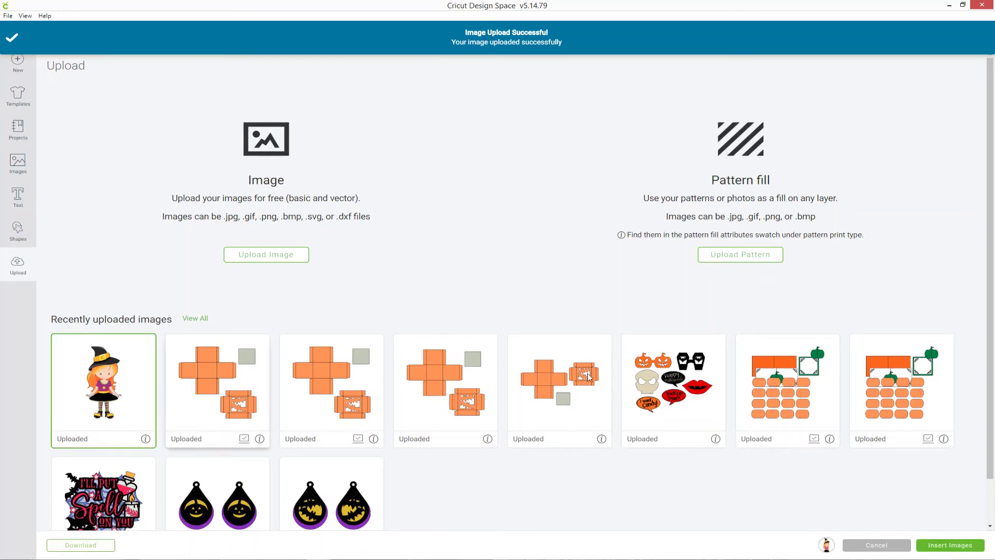
pyautogui.click(938, 548)
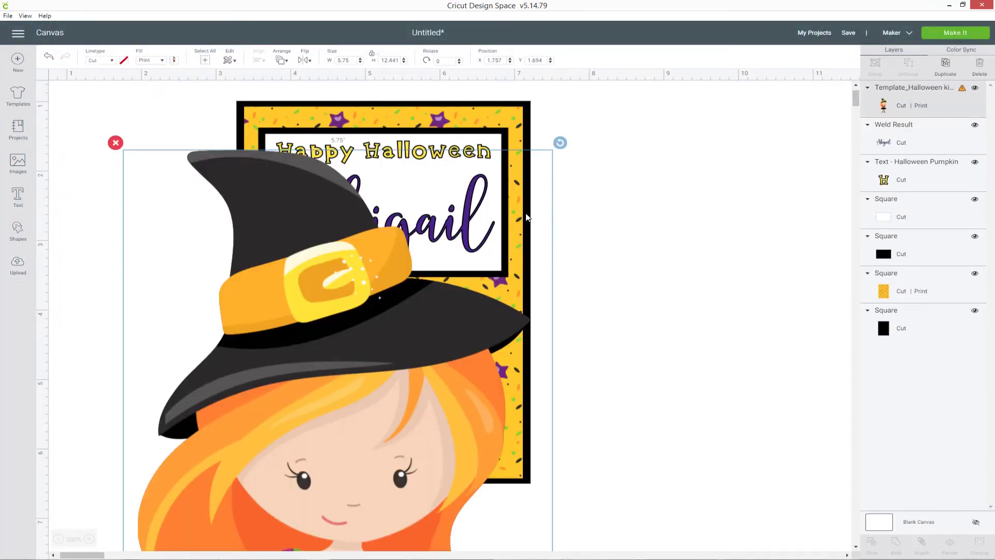
# Step: Scale the red-haired witch girl down to about 1.519 × 3.286 in and place her in the card's lower left area
pyautogui.click(59, 539)
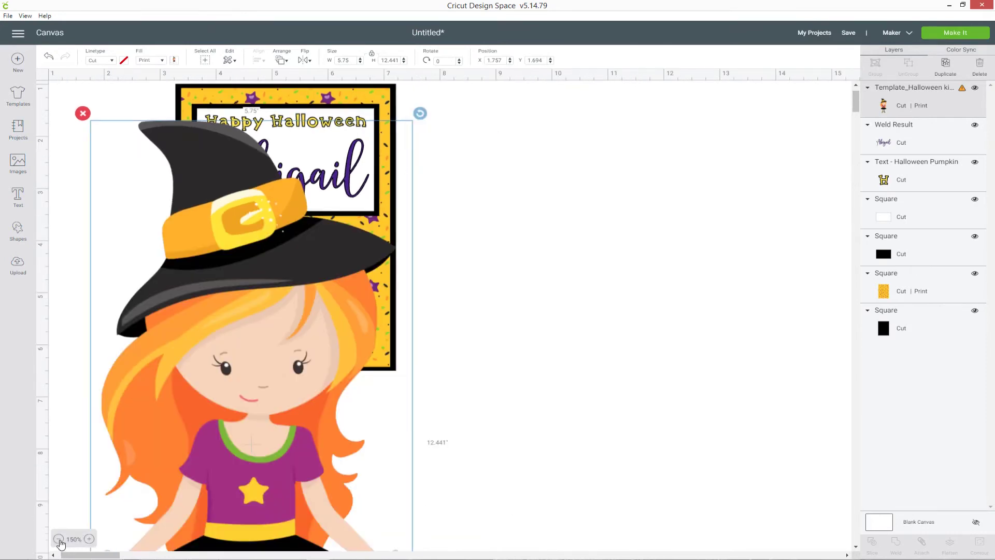
pyautogui.click(58, 539)
pyautogui.click(59, 539)
pyautogui.moveTo(284, 520); pyautogui.dragTo(101, 248)
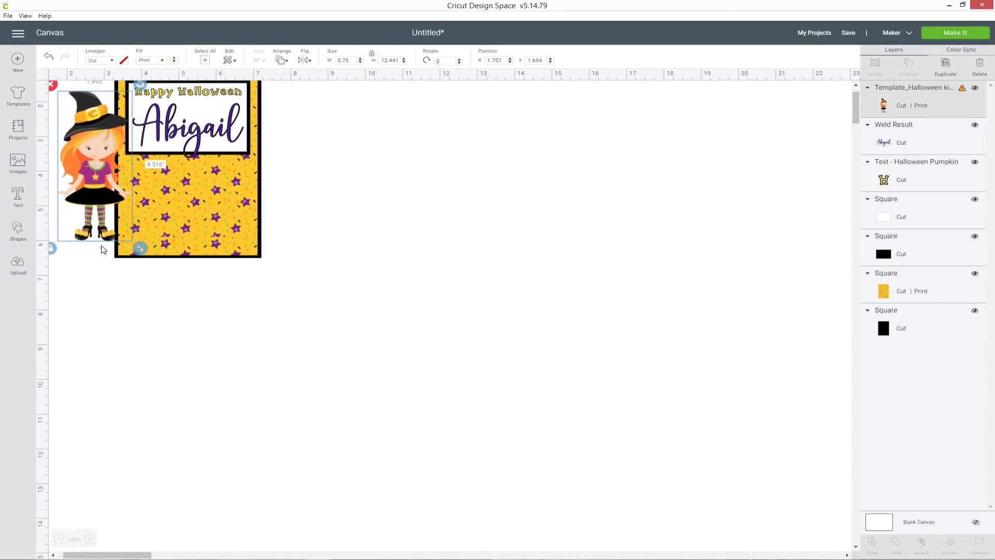
pyautogui.moveTo(95, 205); pyautogui.dragTo(149, 220)
pyautogui.click(90, 539)
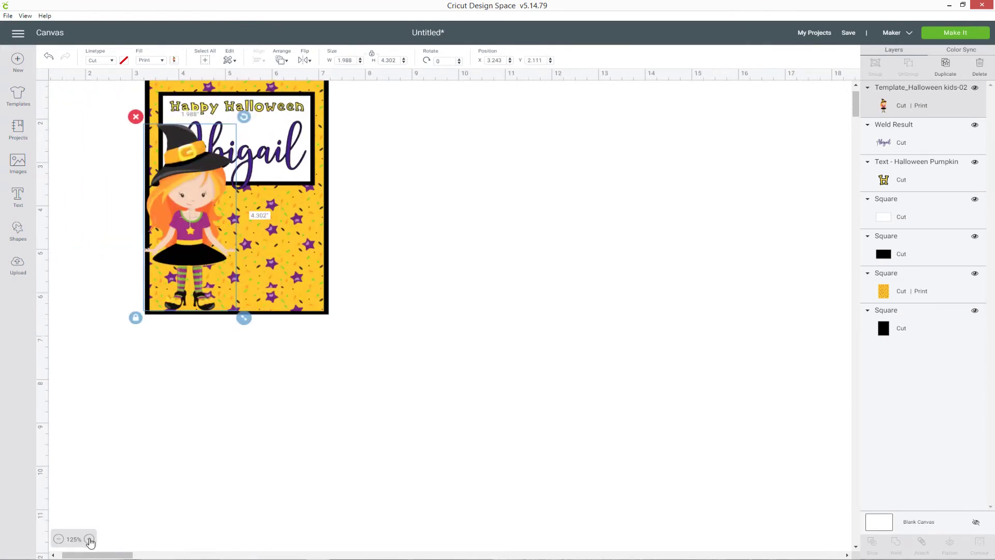
pyautogui.click(90, 539)
pyautogui.click(89, 540)
pyautogui.moveTo(340, 427); pyautogui.dragTo(310, 367)
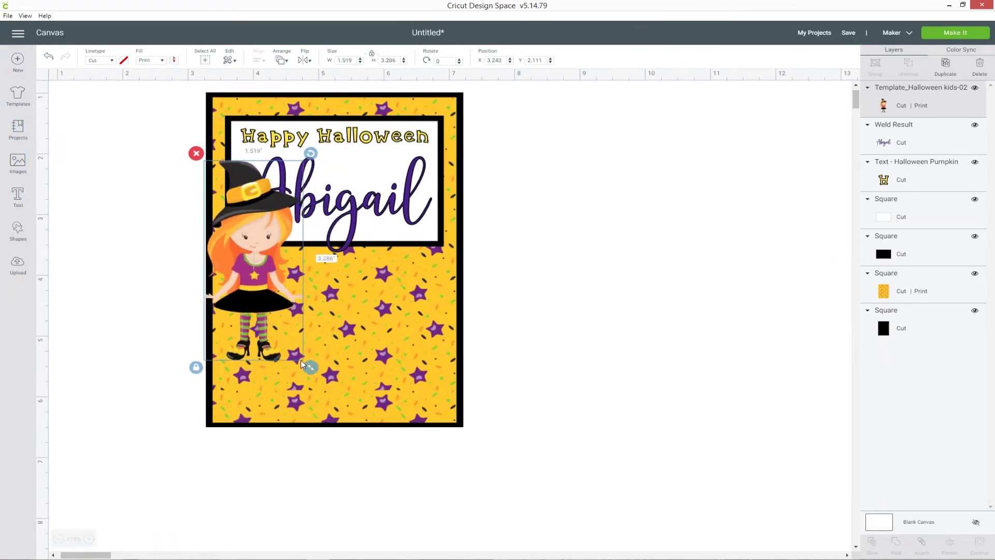
pyautogui.moveTo(271, 317); pyautogui.dragTo(291, 375)
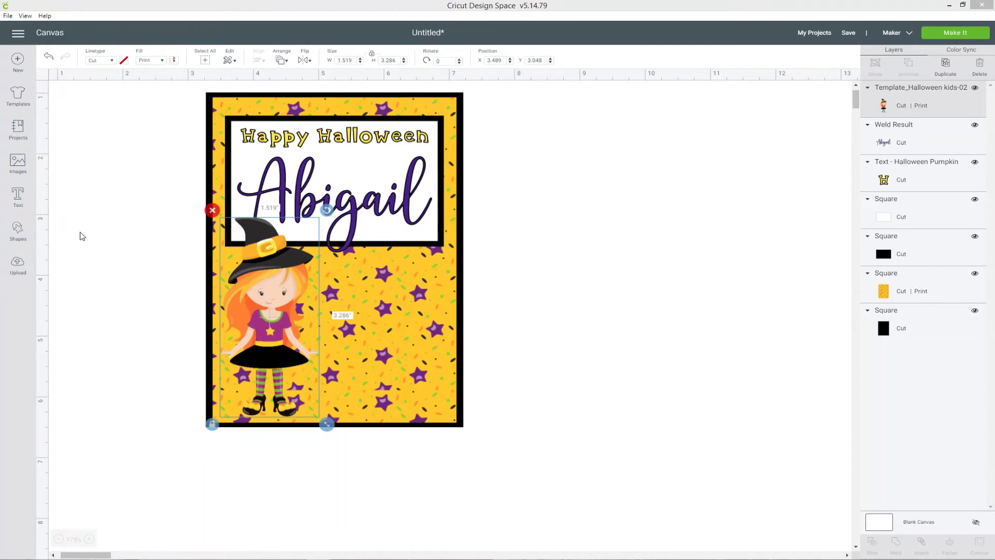
# Step: Start a new image upload and load the picture of the blonde witch sitting on a gravestone
pyautogui.click(18, 264)
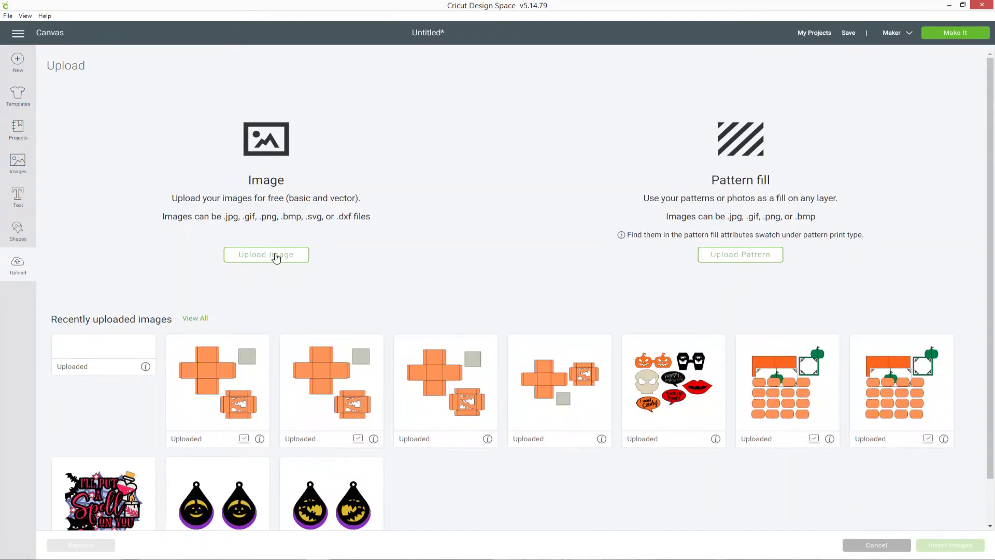
pyautogui.click(276, 256)
pyautogui.moveTo(994, 264); pyautogui.dragTo(527, 259)
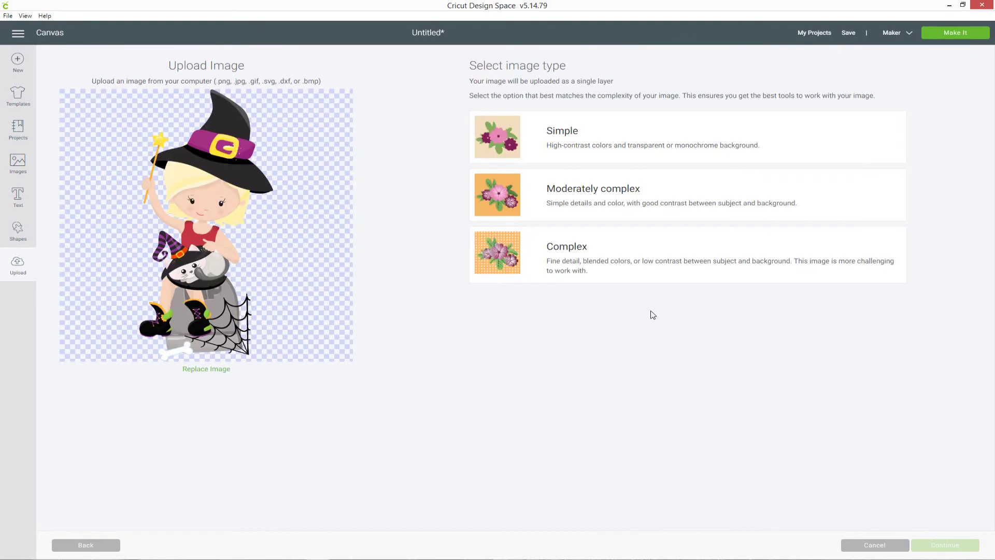
# Step: Save the blonde witch picture as a Complex, Print Then Cut image and insert it on the canvas
pyautogui.click(537, 263)
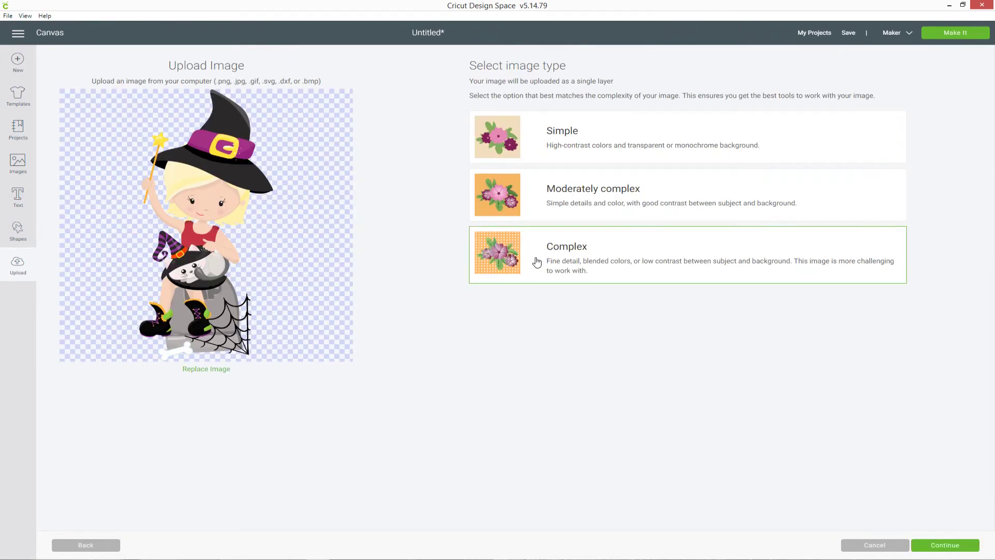
pyautogui.click(938, 548)
pyautogui.click(933, 547)
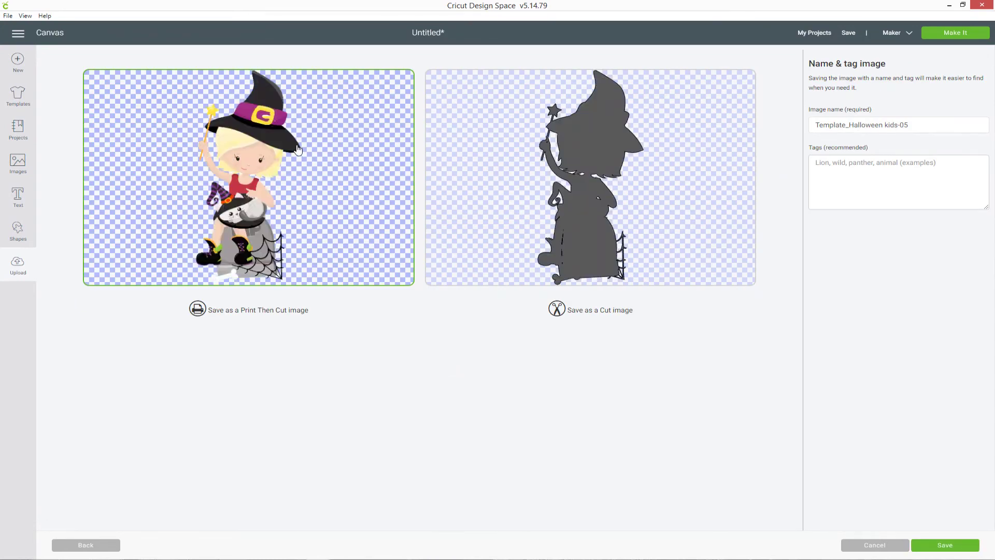
pyautogui.click(968, 546)
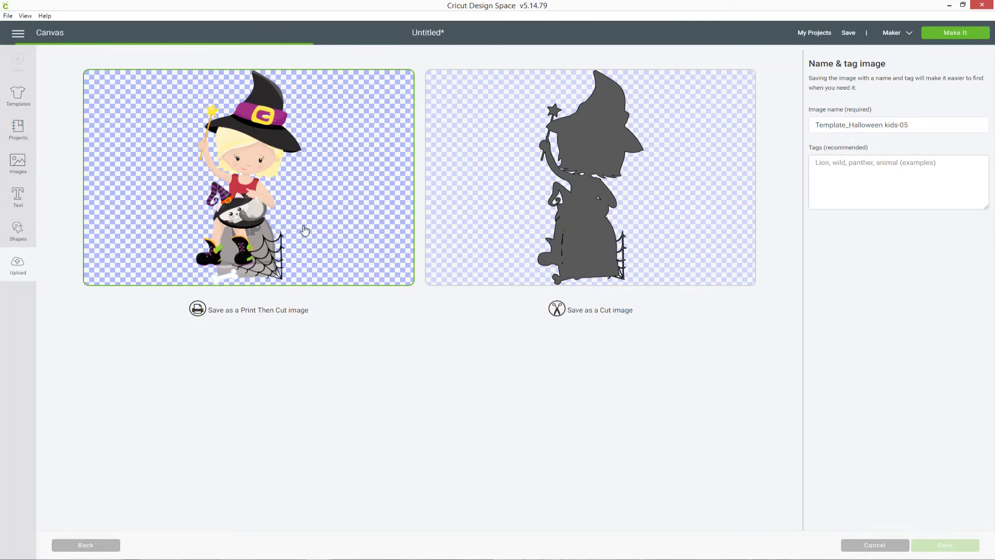
pyautogui.click(124, 365)
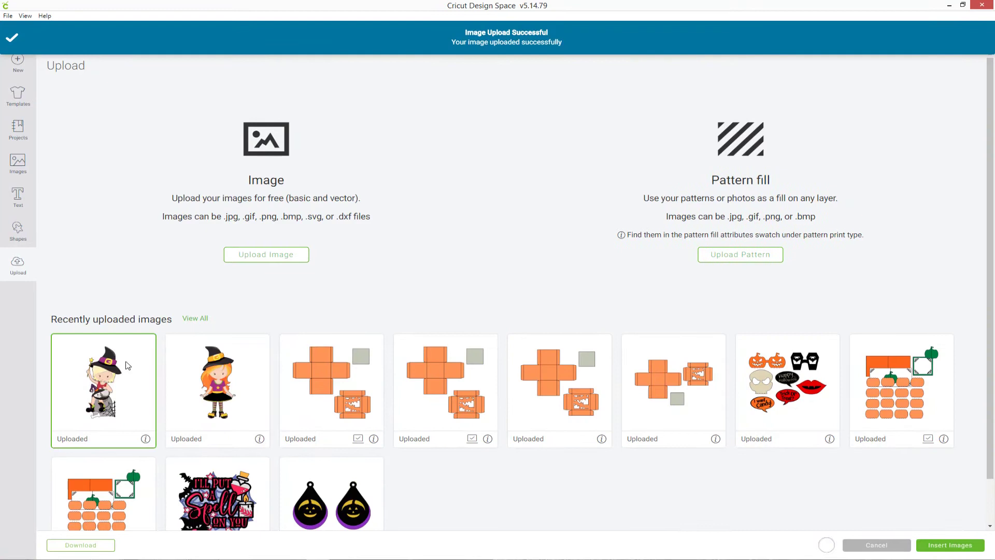
pyautogui.click(941, 544)
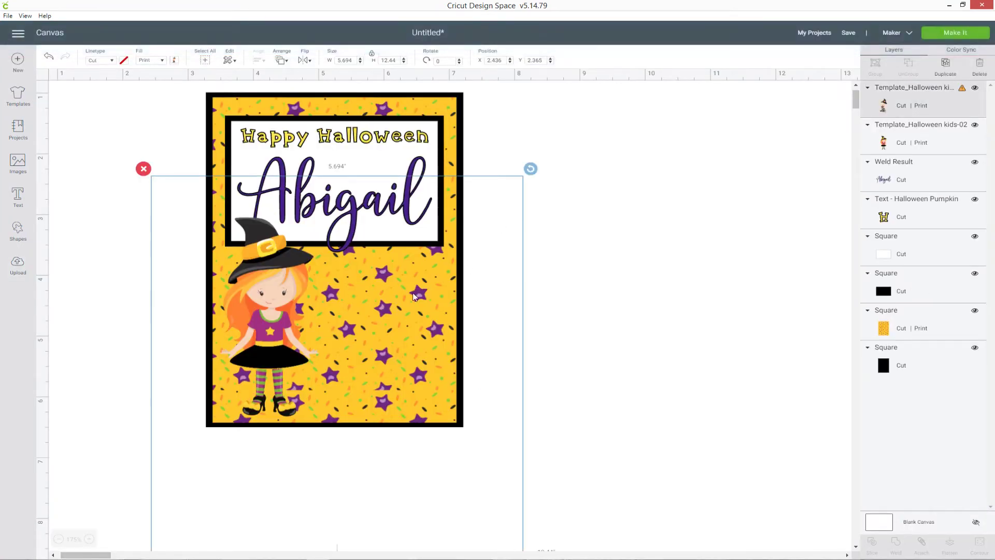
# Step: Shrink the blonde witch to about 1.676 × 3.663 in and place her beside the red-haired witch on the card
pyautogui.moveTo(569, 149); pyautogui.dragTo(535, 175)
pyautogui.click(58, 540)
pyautogui.click(59, 540)
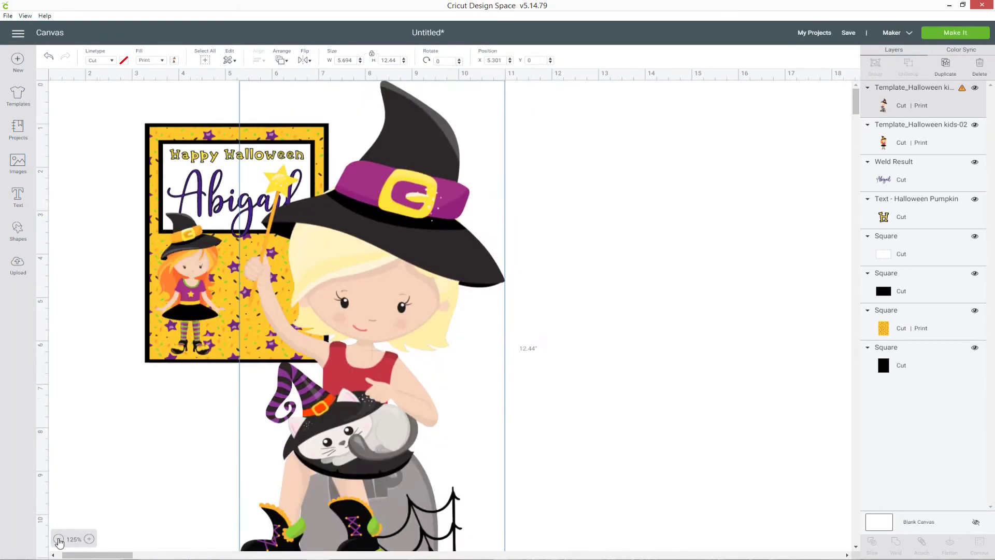
pyautogui.click(59, 540)
pyautogui.moveTo(409, 519); pyautogui.dragTo(221, 285)
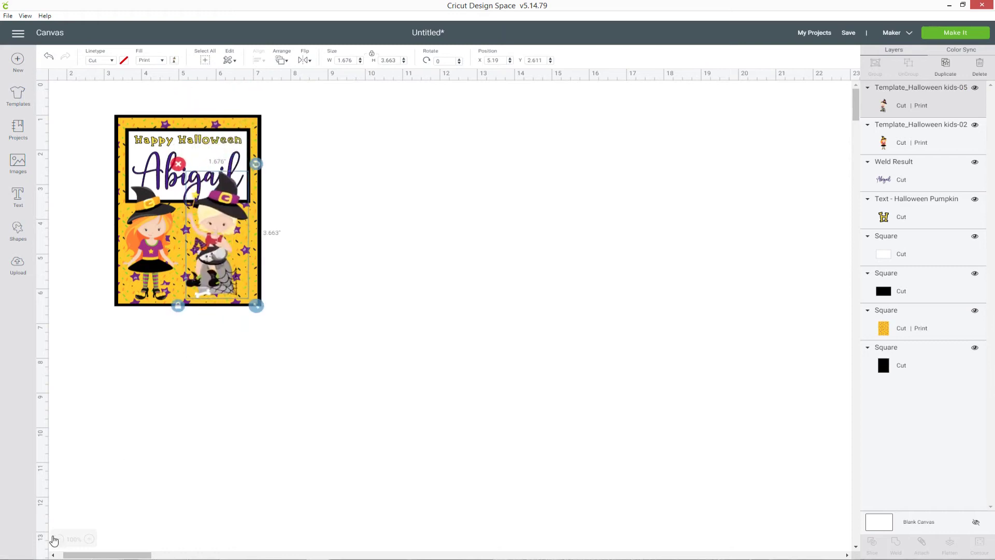
# Step: Reduce the blonde witch to about 1.633 × 3.568 in and shift her toward the card's right edge
pyautogui.click(90, 539)
pyautogui.click(89, 539)
pyautogui.click(89, 539)
pyautogui.scroll(-1, 104, 533)
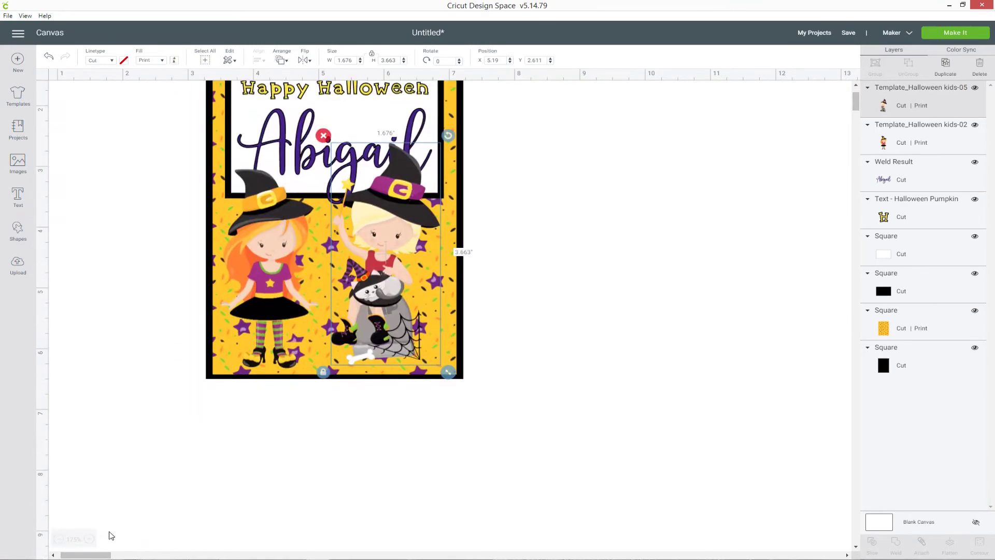
pyautogui.click(90, 539)
pyautogui.click(90, 539)
pyautogui.moveTo(642, 534); pyautogui.dragTo(636, 526)
pyautogui.moveTo(582, 461); pyautogui.dragTo(644, 486)
pyautogui.scroll(-2, 755, 306)
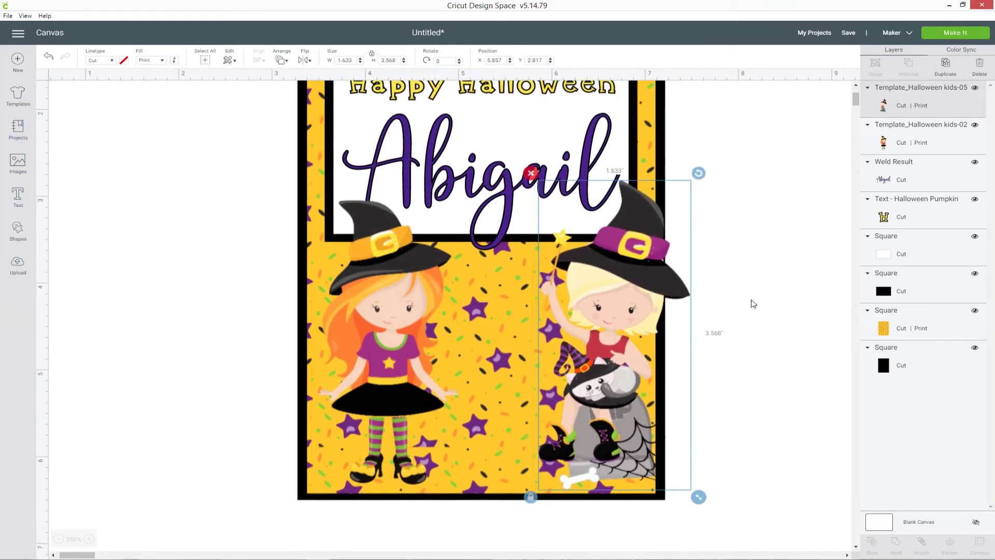
# Step: Undo the accidental shift of the black base, resize the blonde witch to about 1.567 × 3.424 in and fit her into the panel's lower right corner
pyautogui.moveTo(642, 278); pyautogui.dragTo(607, 276)
pyautogui.moveTo(664, 482); pyautogui.dragTo(657, 477)
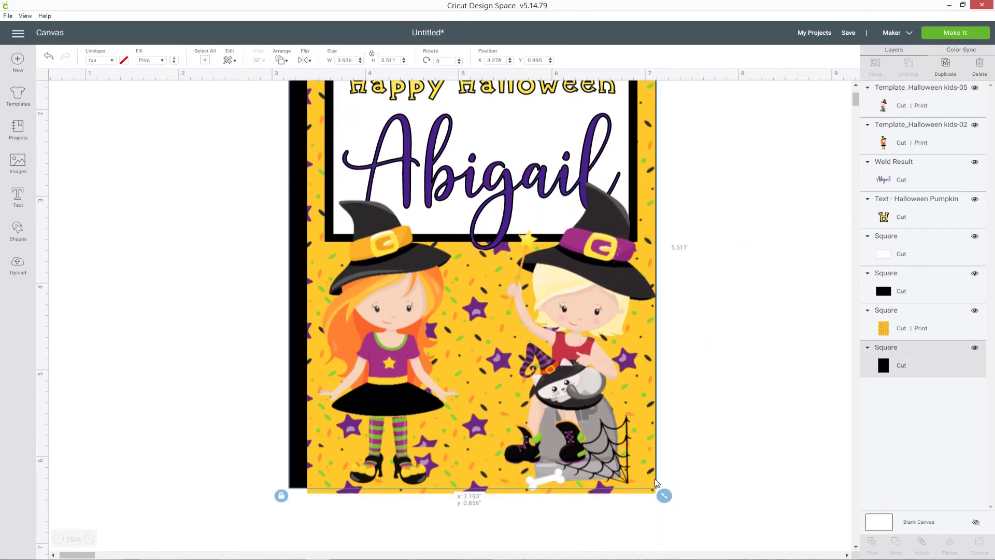
pyautogui.hotkey('ctrl', 'z')
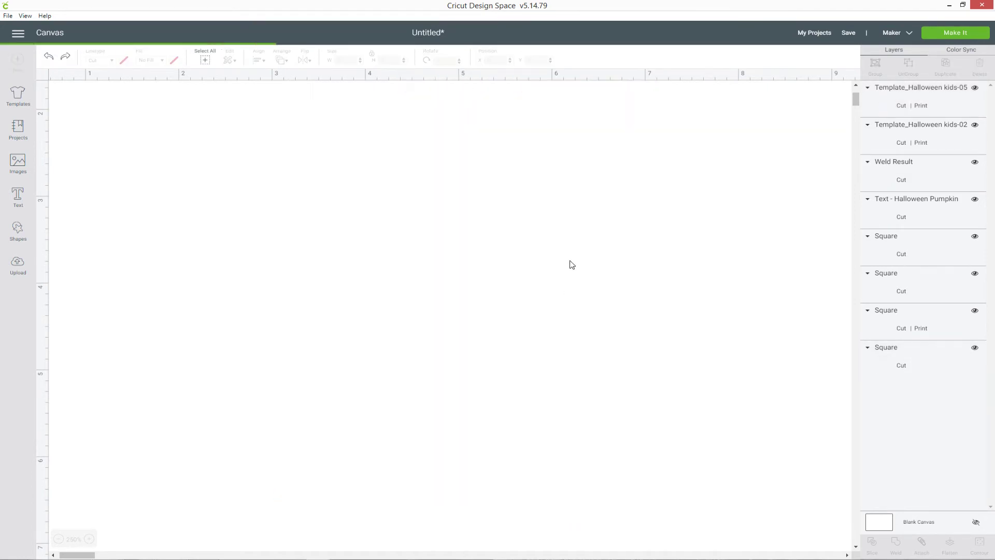
pyautogui.moveTo(672, 497); pyautogui.dragTo(658, 484)
pyautogui.moveTo(582, 426); pyautogui.dragTo(587, 438)
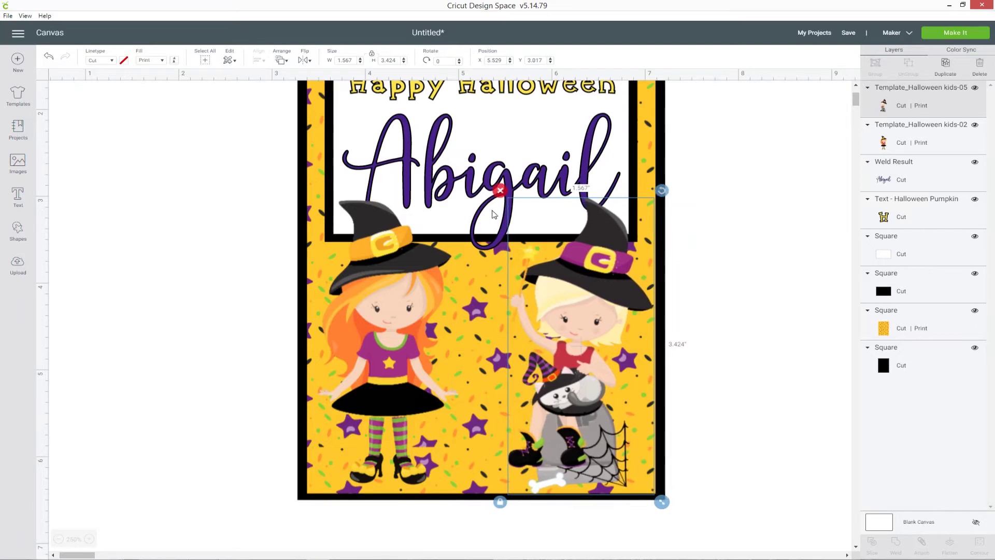
# Step: Raise the welded name slightly within the white rectangle so it sits higher above the two witches
pyautogui.click(734, 163)
pyautogui.click(433, 171)
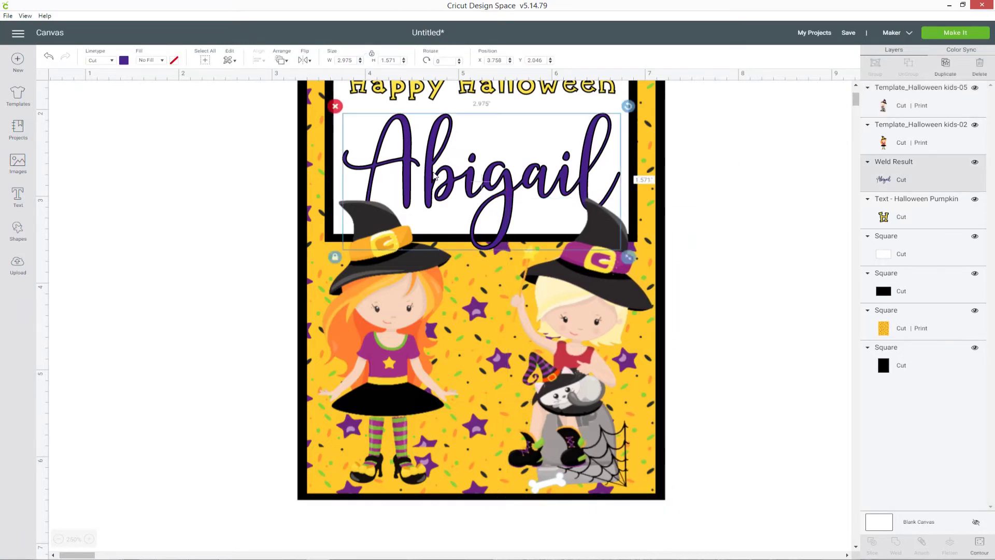
pyautogui.moveTo(434, 171); pyautogui.dragTo(433, 164)
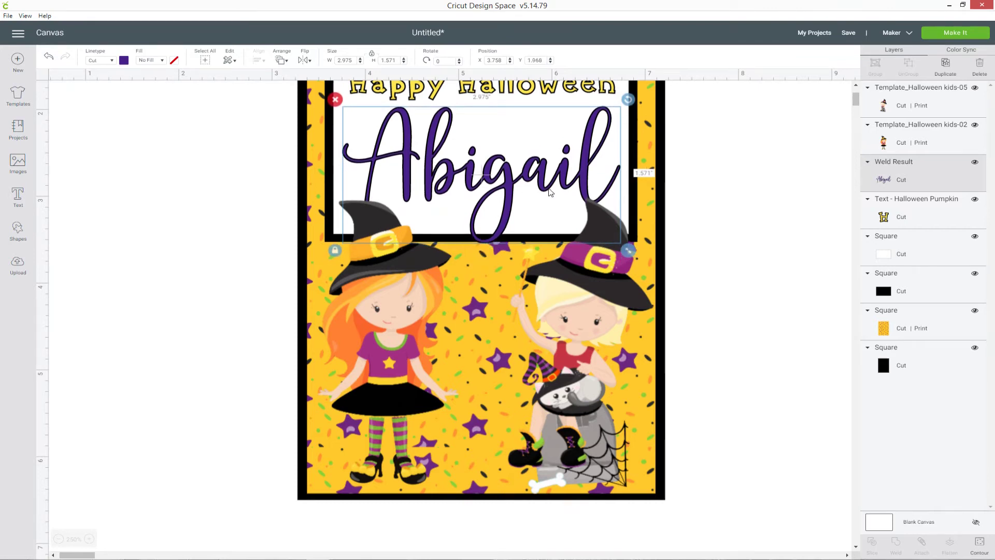
pyautogui.click(745, 231)
pyautogui.scroll(2, 711, 371)
pyautogui.scroll(-3, 711, 371)
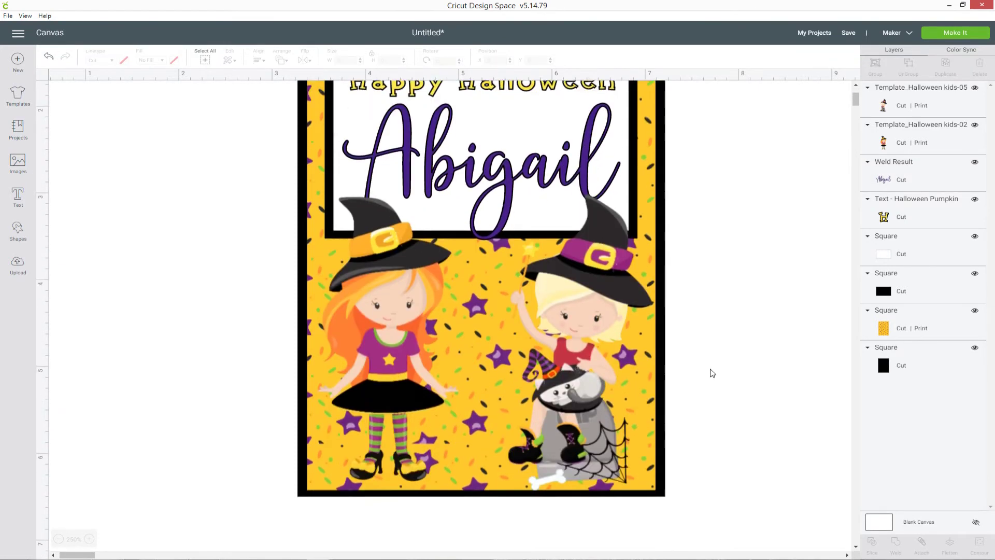
pyautogui.scroll(2, 471, 379)
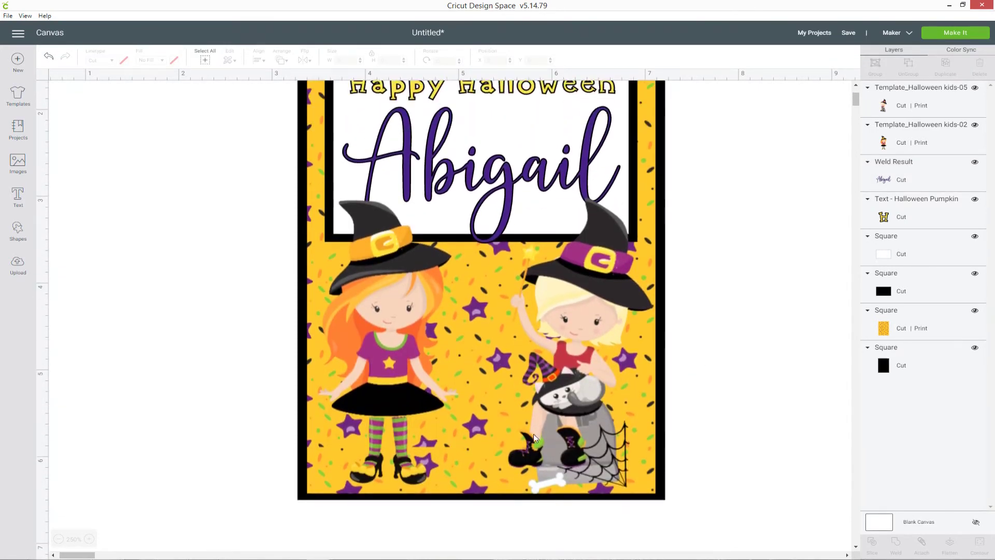
# Step: Start a new image upload and load the pumpkin candy bucket picture
pyautogui.click(25, 273)
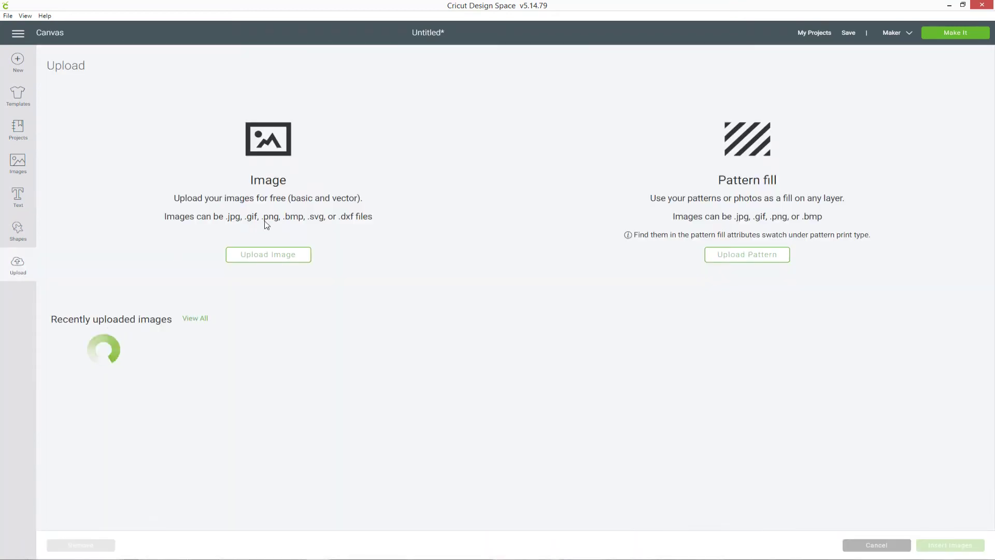
pyautogui.click(264, 254)
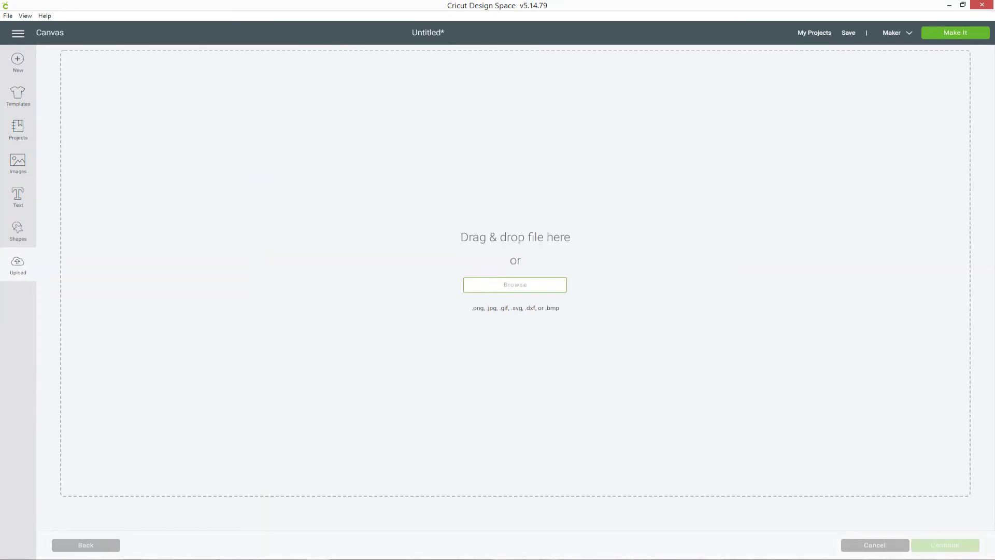
pyautogui.moveTo(608, 275); pyautogui.dragTo(661, 349)
# Step: Save the pumpkin candy bucket picture as a Complex, Print Then Cut image and insert it on the canvas
pyautogui.click(521, 261)
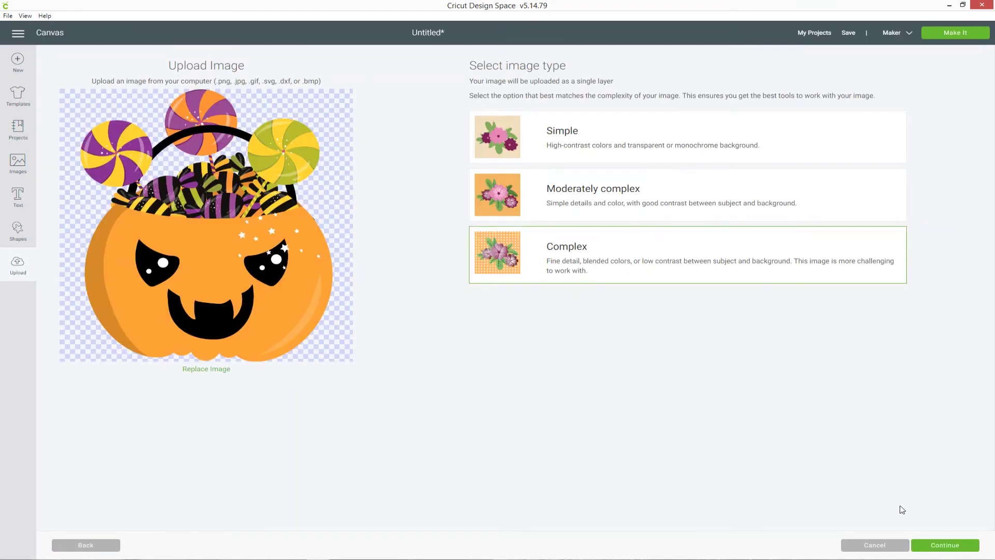
pyautogui.click(941, 545)
pyautogui.click(953, 547)
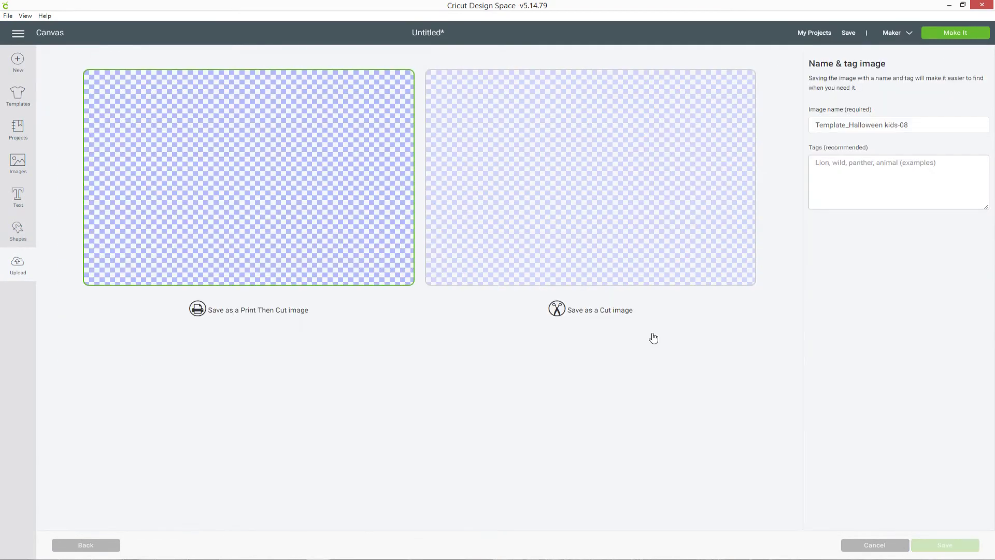
pyautogui.click(961, 551)
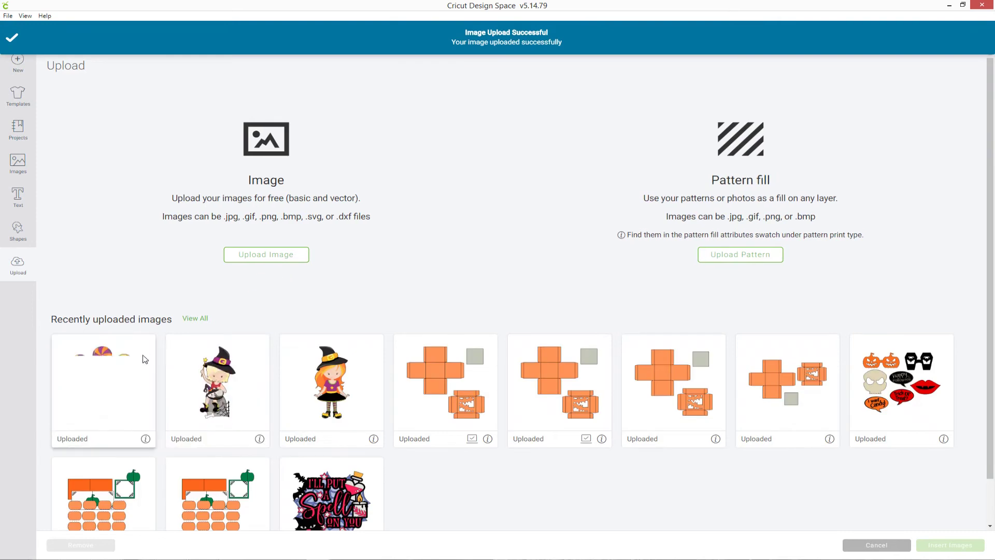
pyautogui.click(950, 545)
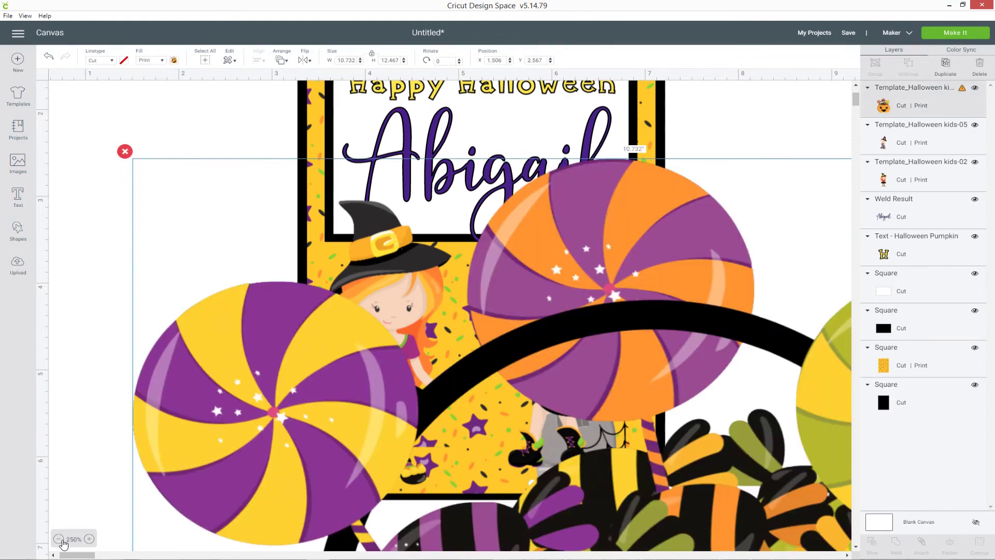
# Step: Scale the pumpkin candy bucket down to about 1.395 × 1.62 in
pyautogui.click(59, 539)
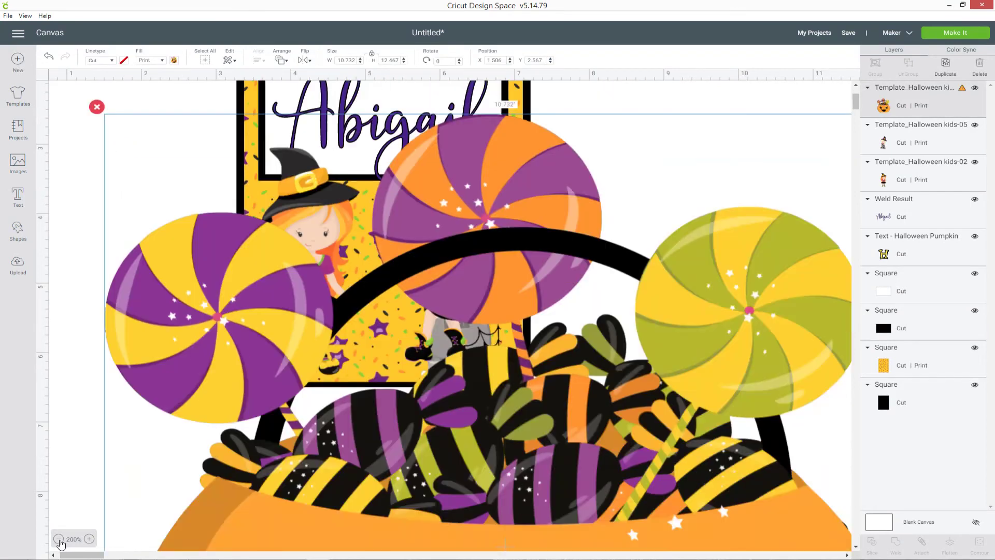
pyautogui.click(59, 539)
pyautogui.click(59, 539)
pyautogui.moveTo(506, 522); pyautogui.dragTo(231, 167)
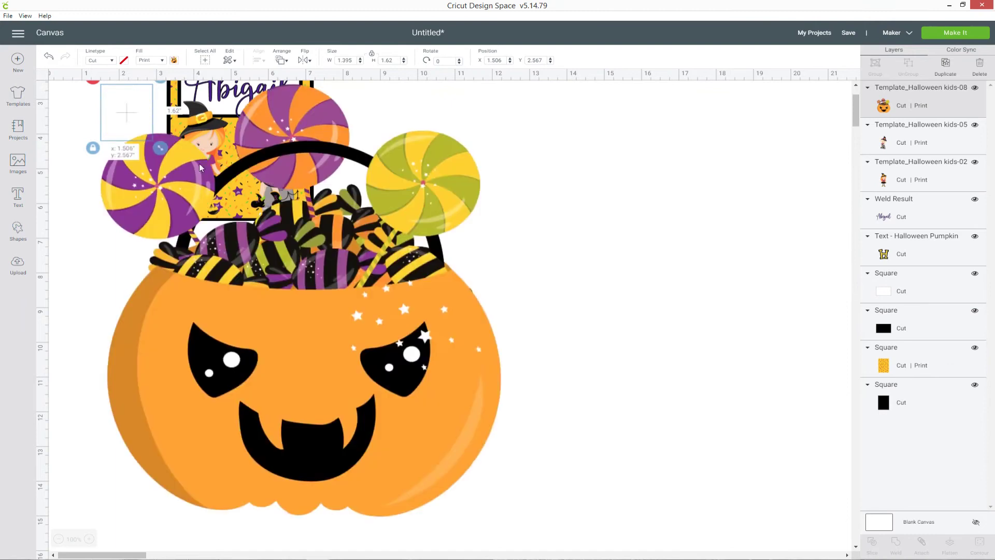
# Step: Reduce the pumpkin bucket to about 1.152 × 1.338 in and place it between the witches' feet near the panel's lower edge
pyautogui.click(89, 539)
pyautogui.click(88, 539)
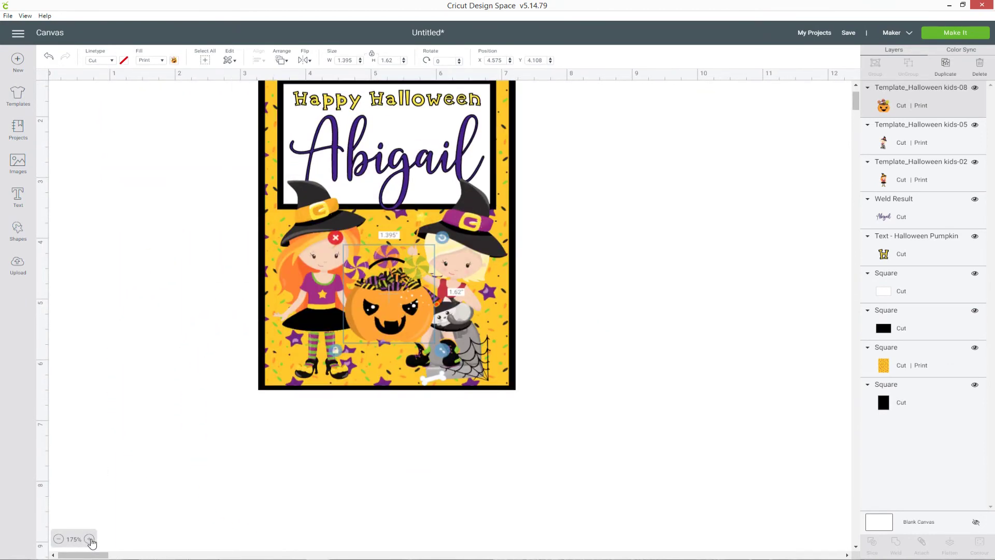
pyautogui.click(89, 539)
pyautogui.scroll(-2, 316, 473)
pyautogui.moveTo(72, 555); pyautogui.dragTo(82, 555)
pyautogui.scroll(-4, 241, 419)
pyautogui.moveTo(441, 453); pyautogui.dragTo(376, 484)
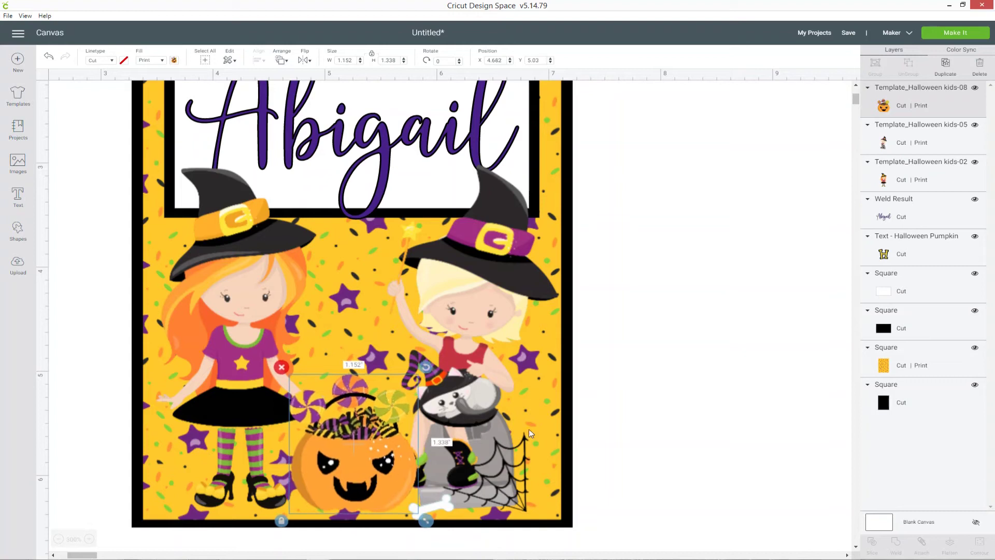
# Step: Nudge the pumpkin bucket slightly up and to the right between the two witches, leaving it deselected
pyautogui.click(631, 373)
pyautogui.scroll(-2, 661, 394)
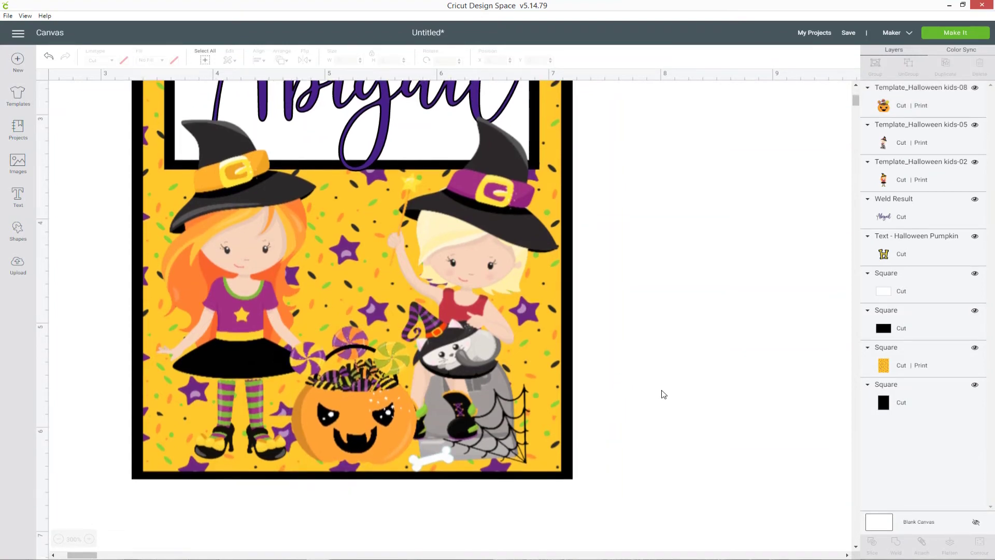
pyautogui.moveTo(409, 414); pyautogui.dragTo(399, 405)
pyautogui.click(652, 380)
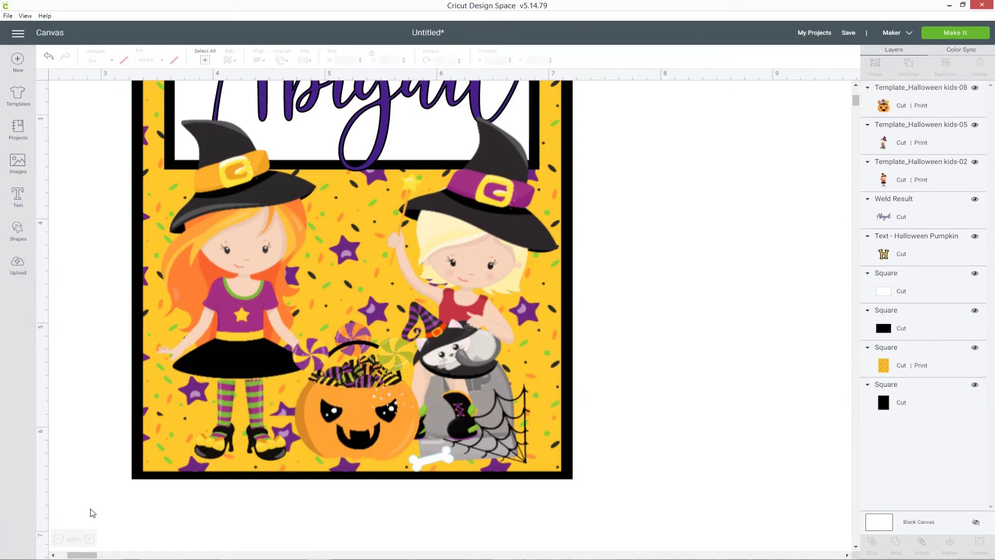
# Step: Save the finished Halloween design as a project named "TEST - Bag label"
pyautogui.click(59, 540)
pyautogui.click(59, 540)
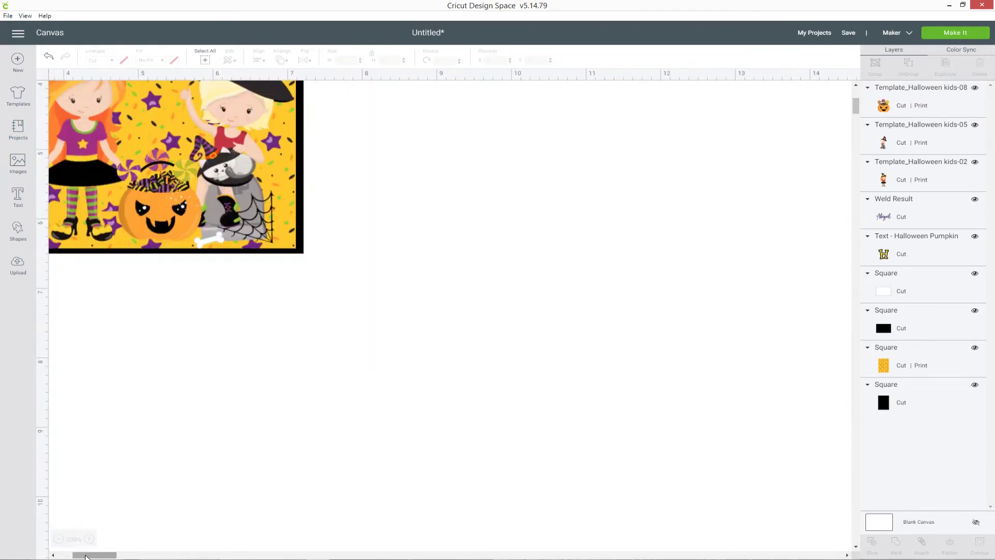
pyautogui.moveTo(86, 556); pyautogui.dragTo(81, 556)
pyautogui.scroll(10, 437, 307)
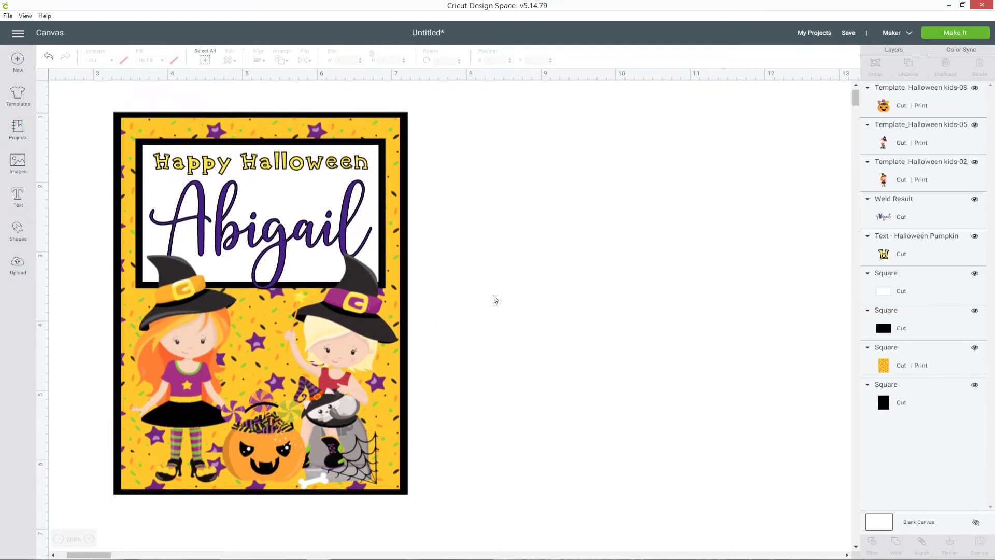
pyautogui.click(848, 32)
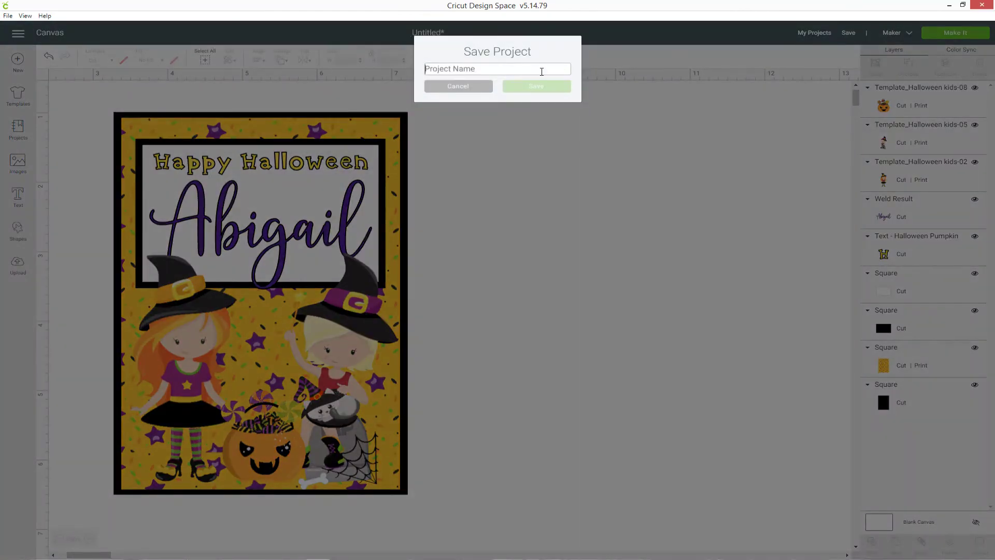
pyautogui.write('TSET')
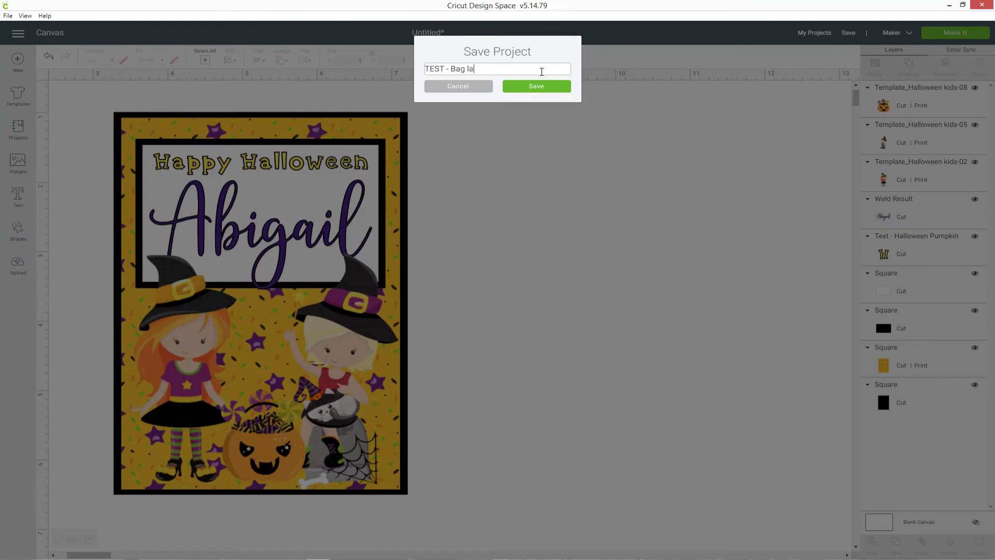
pyautogui.click(536, 89)
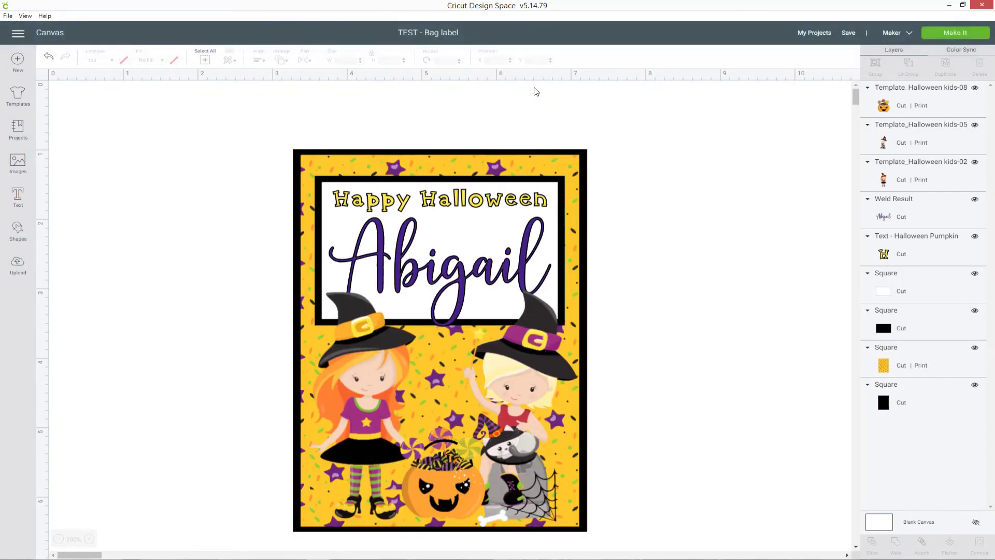
# Step: Preview how the unflattened design is split across the cutting mats, check each mat, and return to the canvas
pyautogui.scroll(-1, 678, 221)
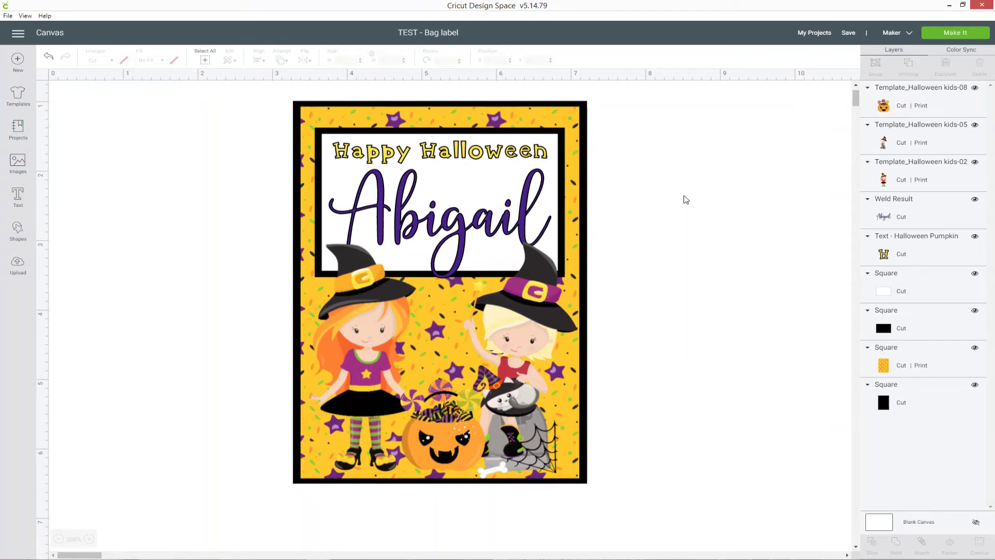
pyautogui.click(942, 33)
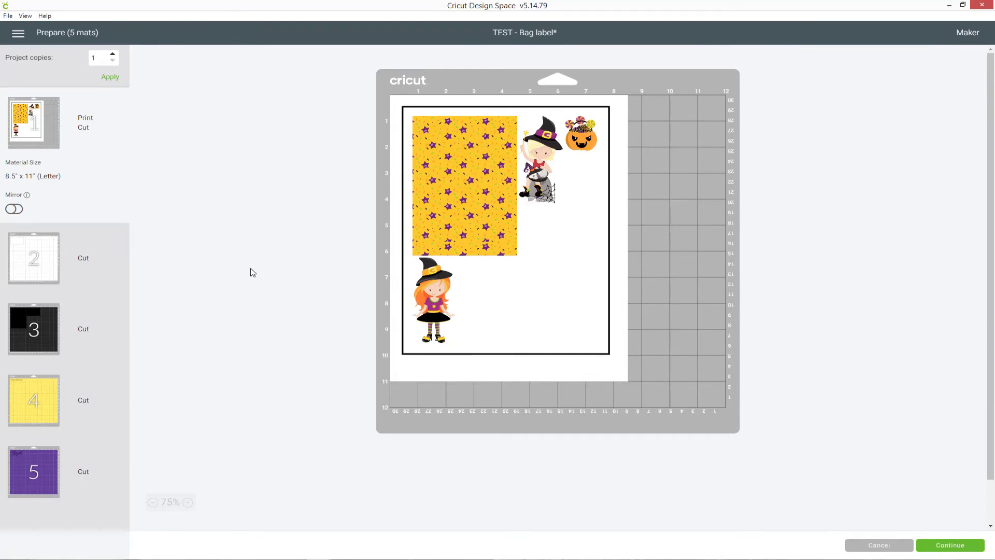
pyautogui.click(45, 262)
pyautogui.click(51, 334)
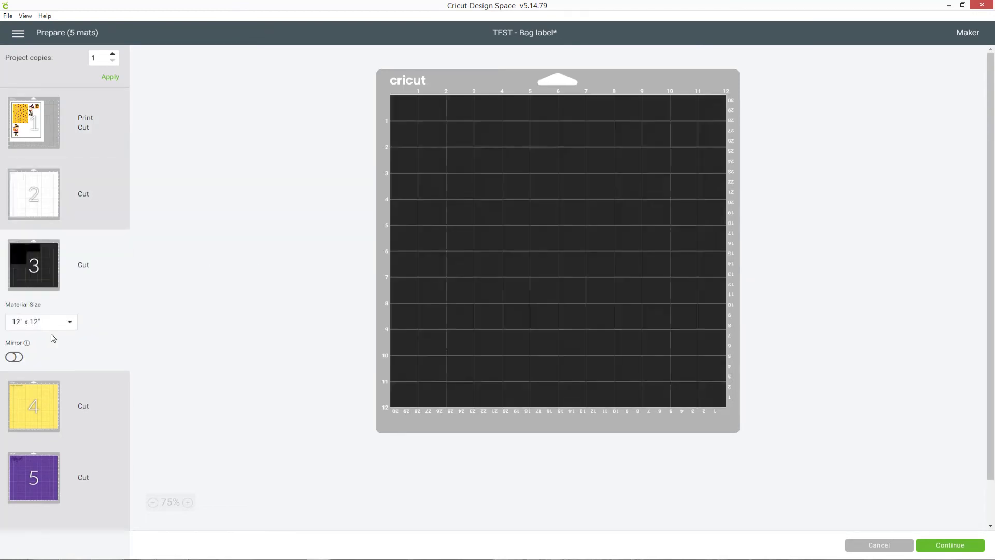
pyautogui.click(55, 417)
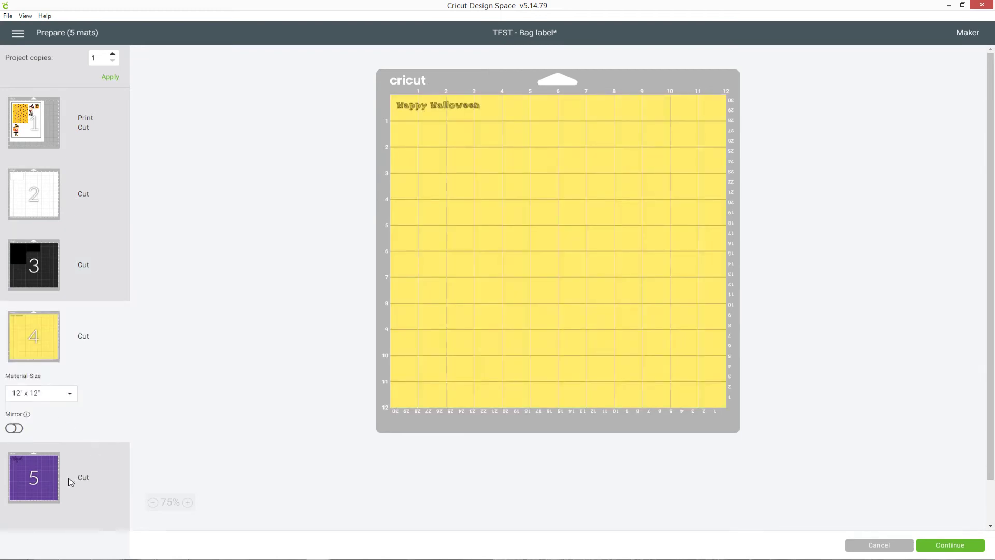
pyautogui.click(71, 482)
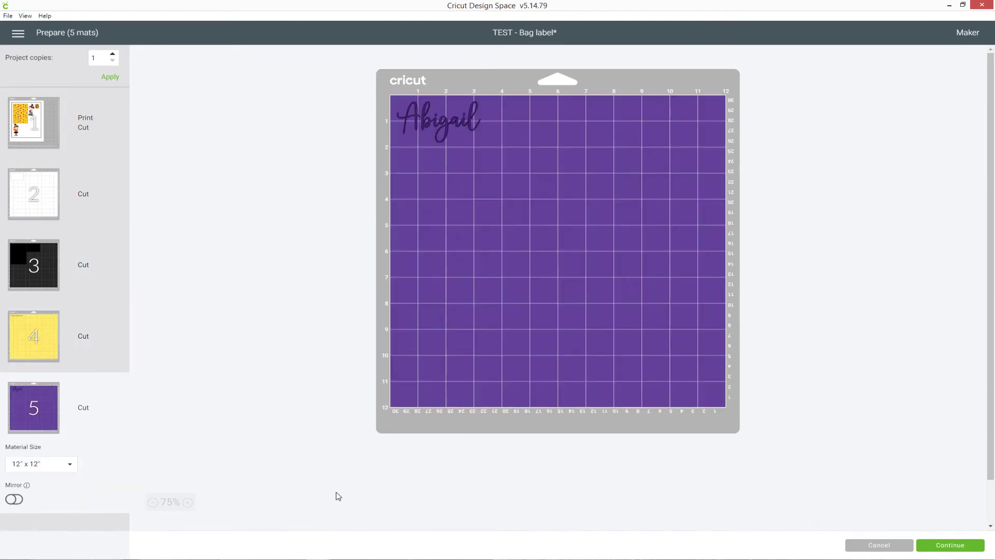
pyautogui.click(880, 545)
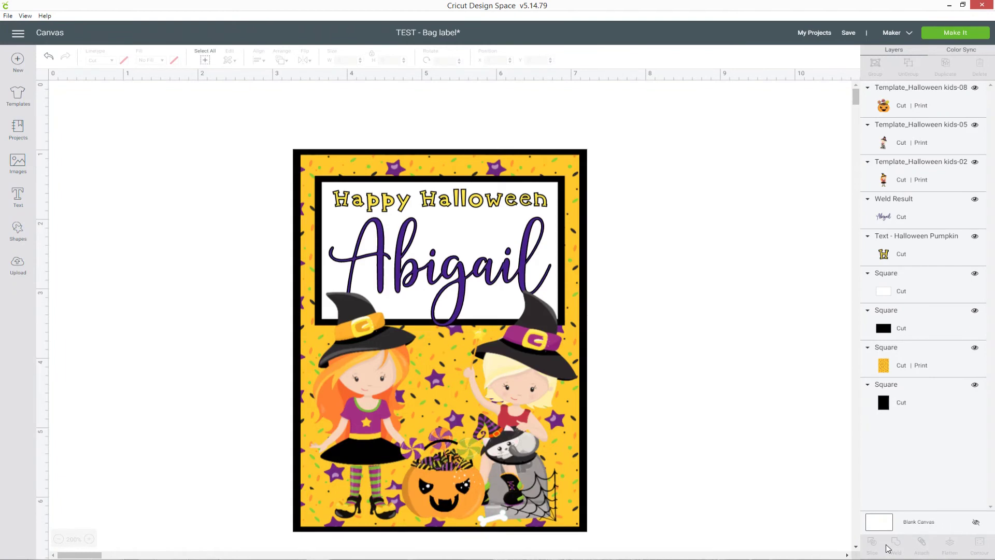
# Step: Group all the label's layers into one group and collapse it in the layer list
pyautogui.scroll(-1, 807, 389)
pyautogui.moveTo(275, 87); pyautogui.dragTo(650, 520)
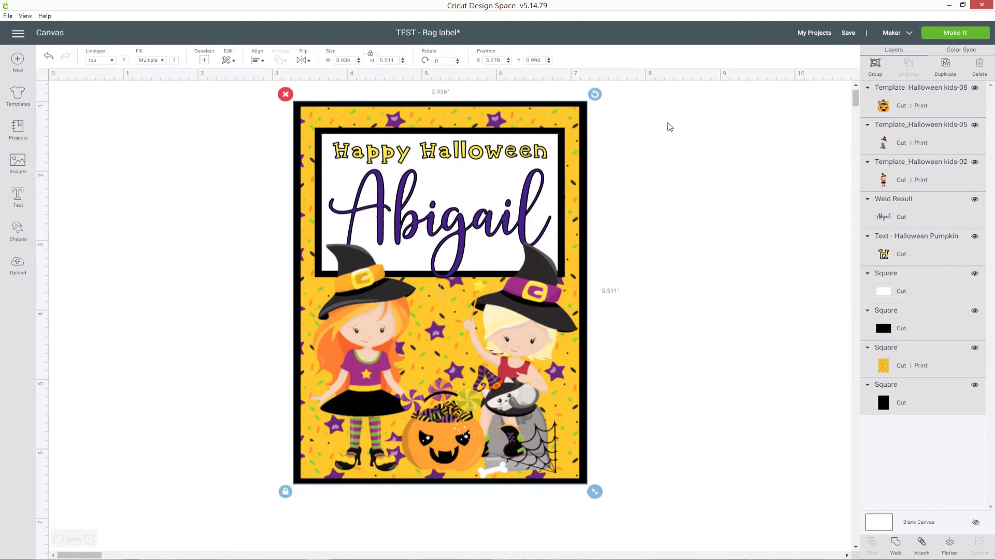
pyautogui.click(875, 66)
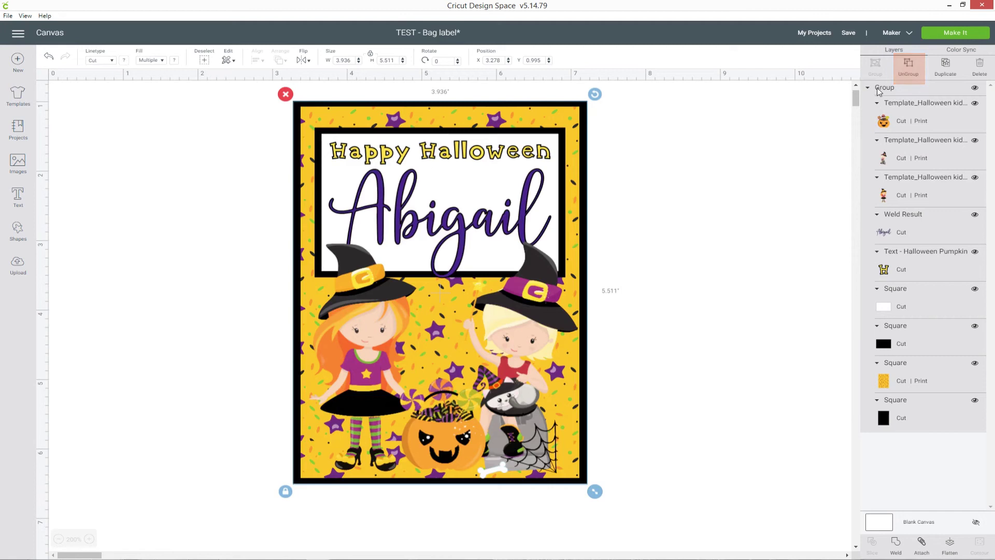
pyautogui.click(868, 88)
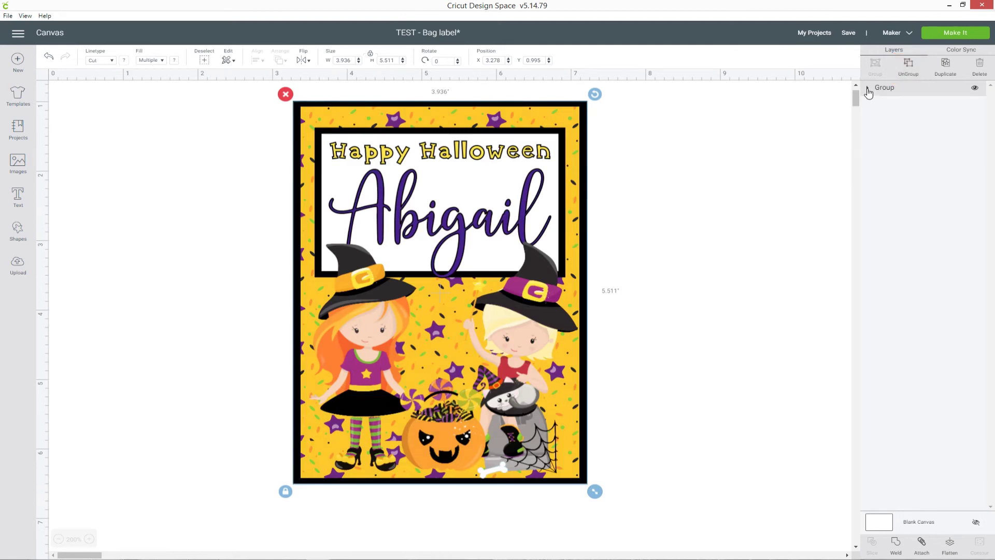
pyautogui.click(868, 89)
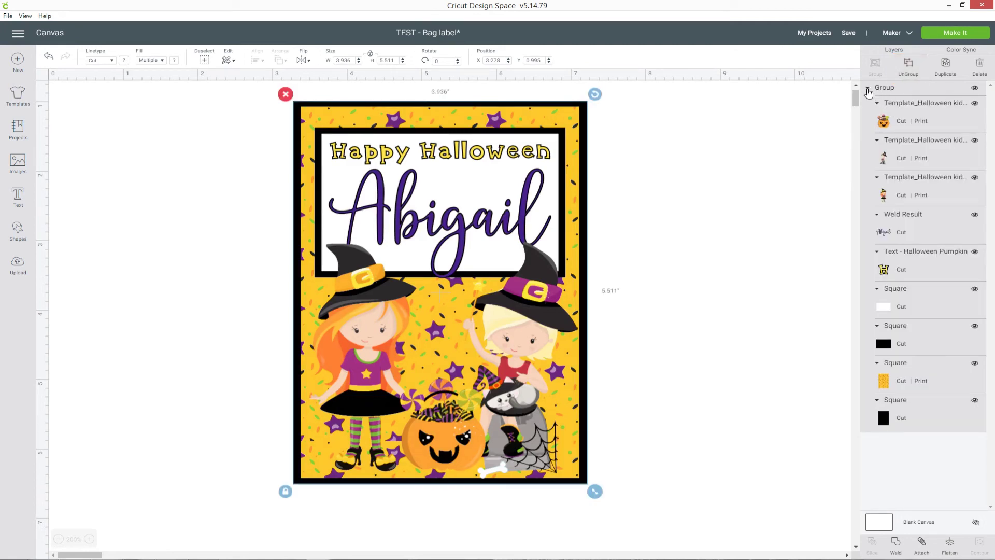
pyautogui.click(870, 93)
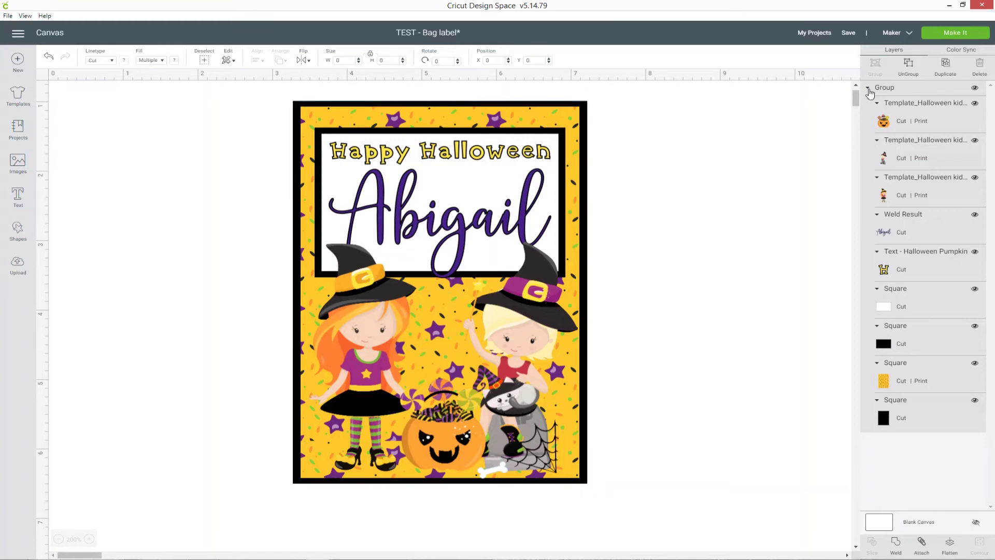
pyautogui.click(869, 89)
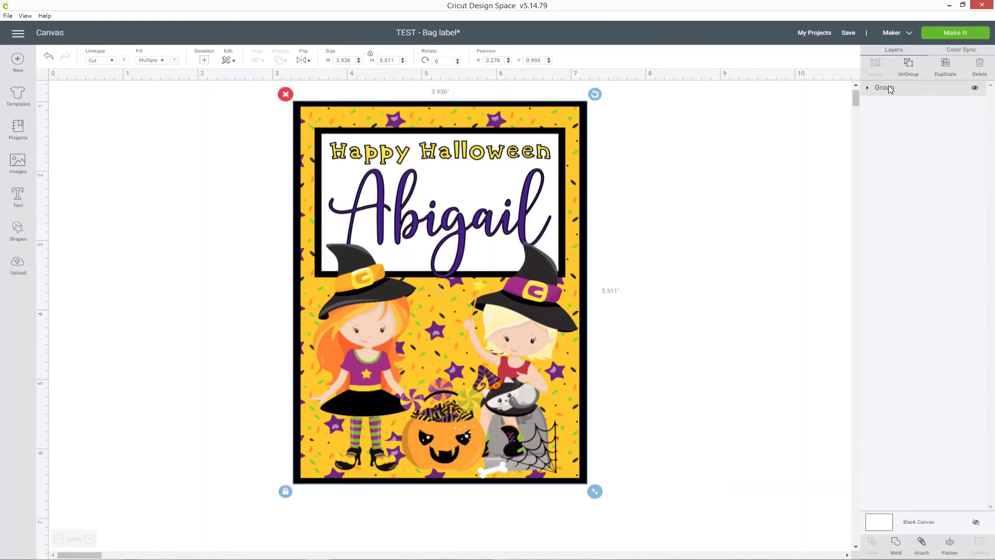
# Step: Duplicate the label group and hide the duplicate as an editable backup
pyautogui.rightClick(890, 89)
pyautogui.click(923, 167)
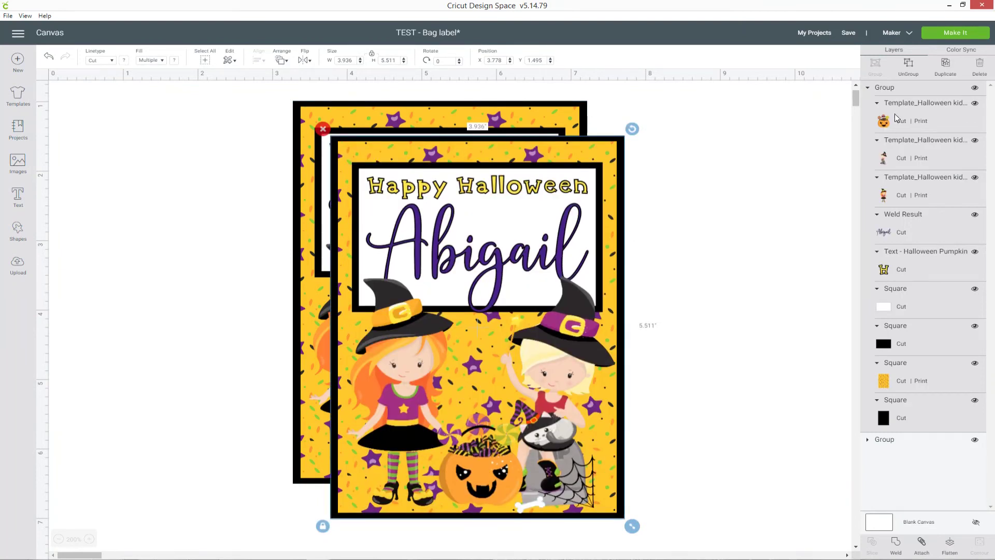
pyautogui.click(868, 89)
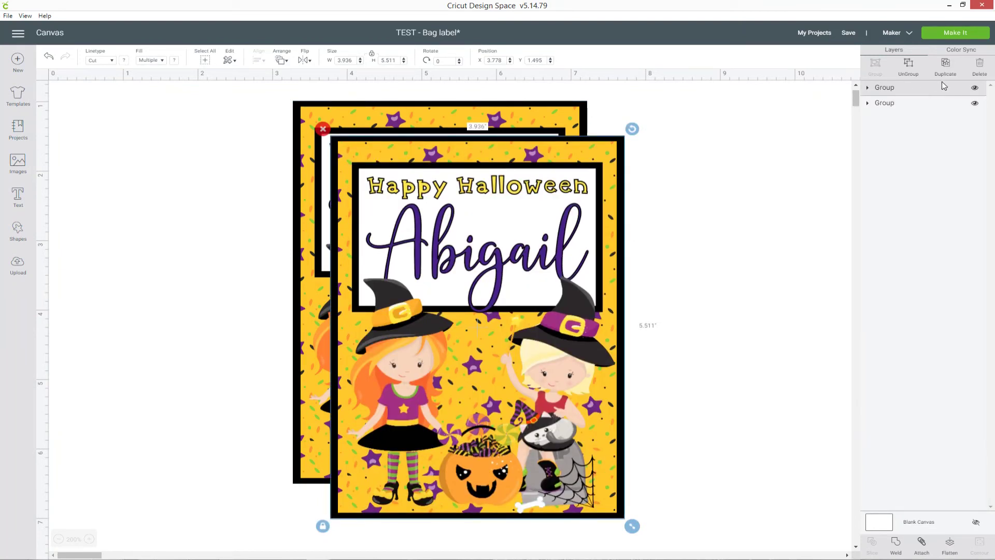
pyautogui.click(975, 89)
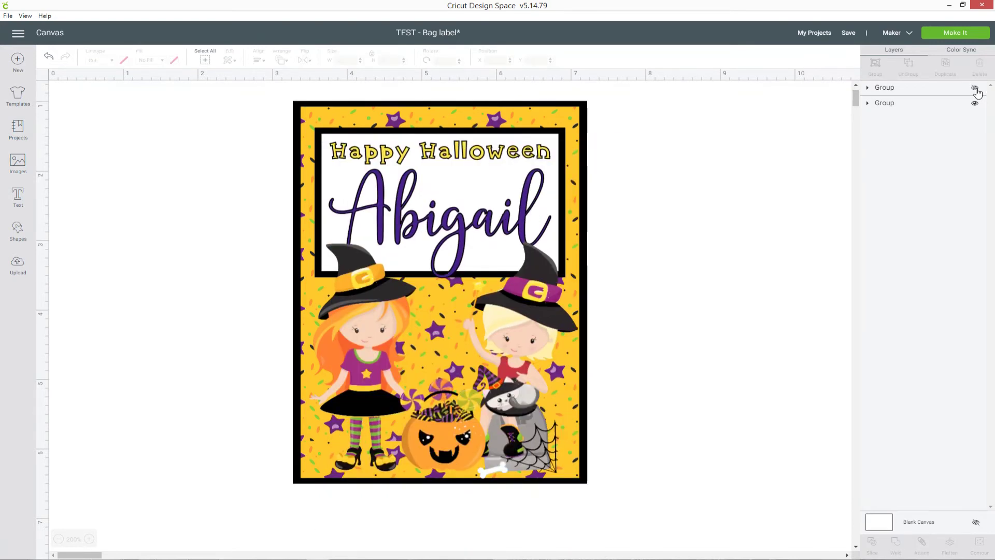
# Step: Shift the visible label group to about X 3.201, Y 1.051 in and flatten it into one printable layer
pyautogui.click(937, 103)
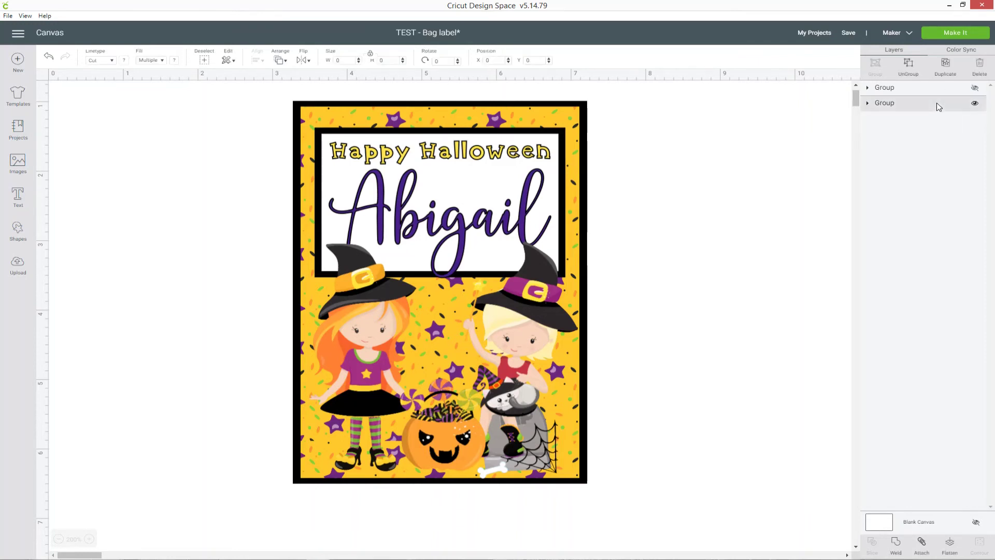
pyautogui.moveTo(510, 187); pyautogui.dragTo(505, 191)
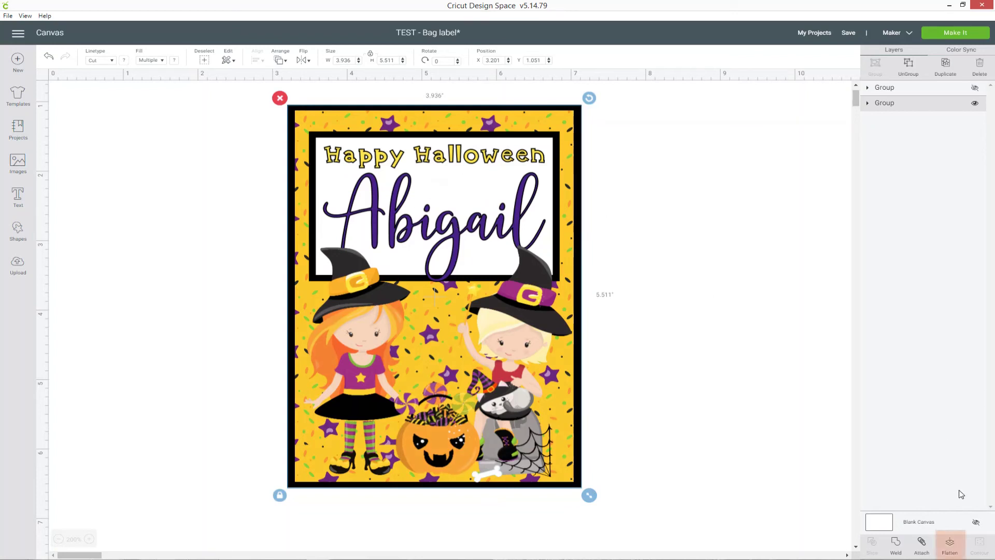
pyautogui.click(950, 552)
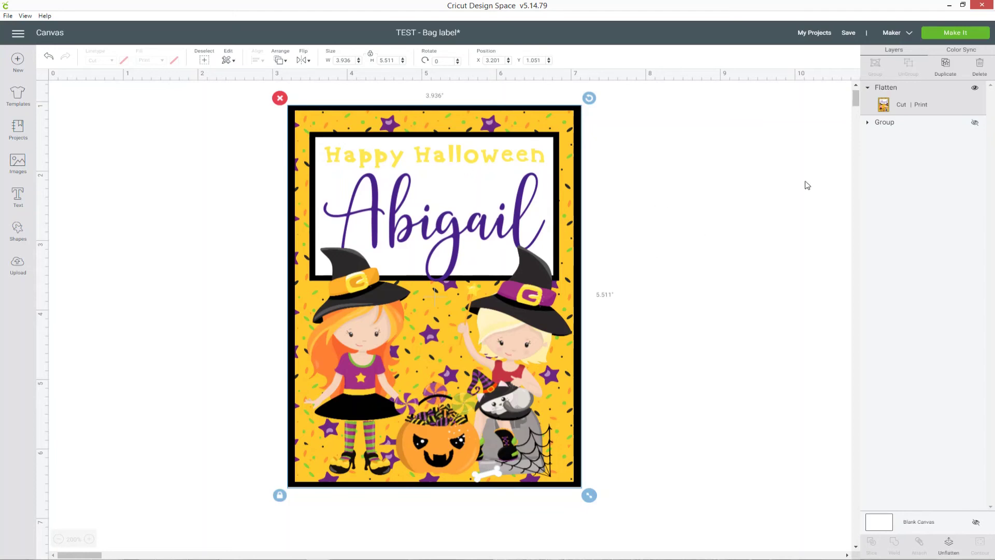
# Step: Preview the flattened label on its Print Then Cut mat, enlarged to 150%
pyautogui.click(957, 34)
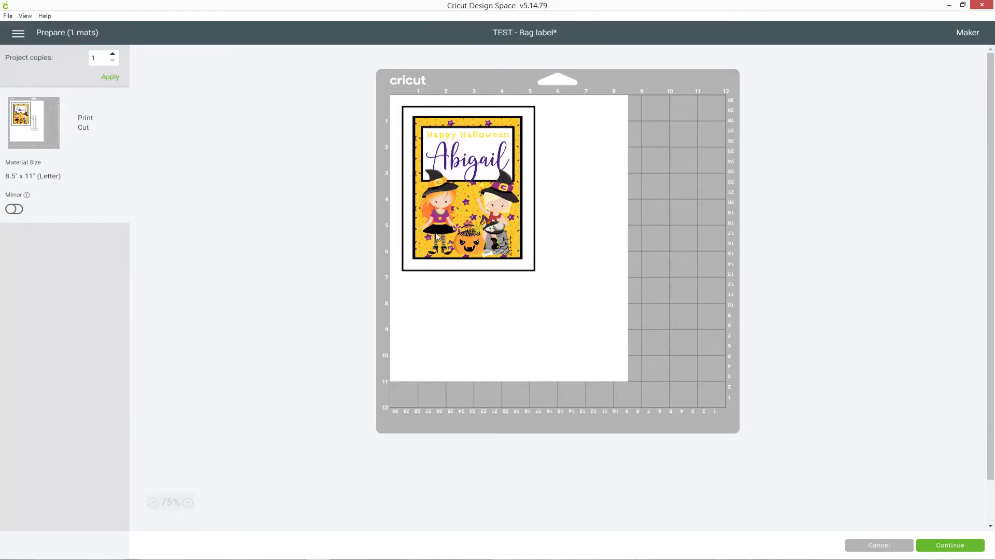
pyautogui.click(189, 503)
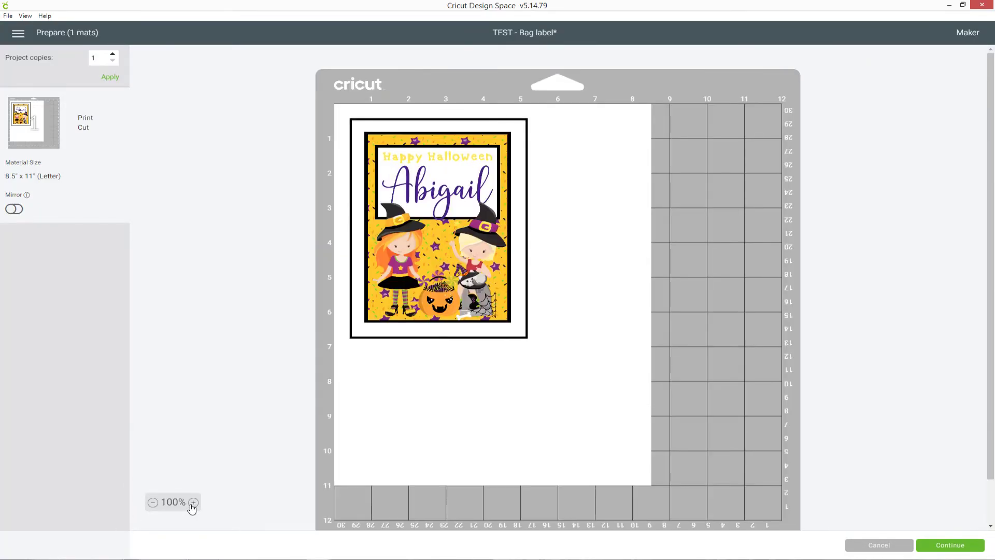
pyautogui.click(192, 503)
pyautogui.click(192, 503)
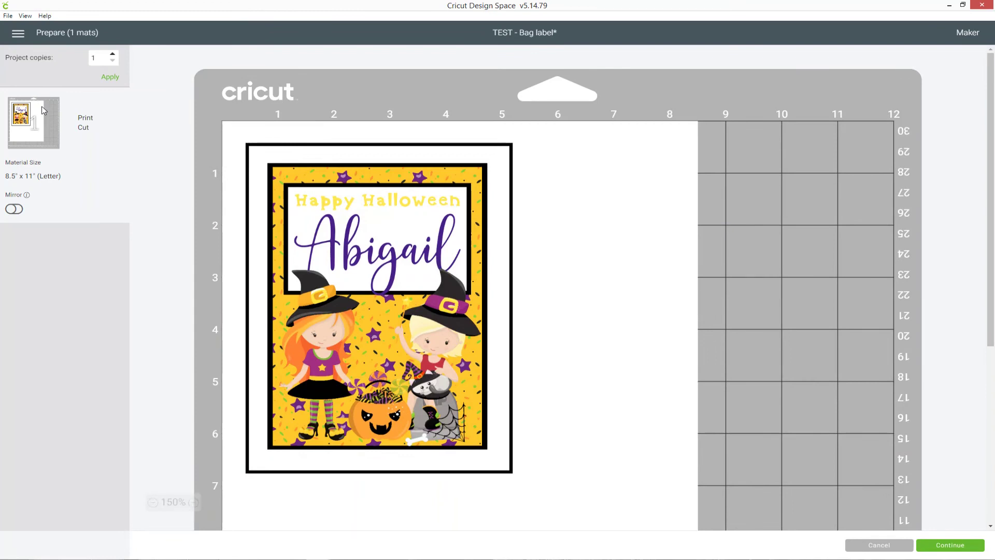